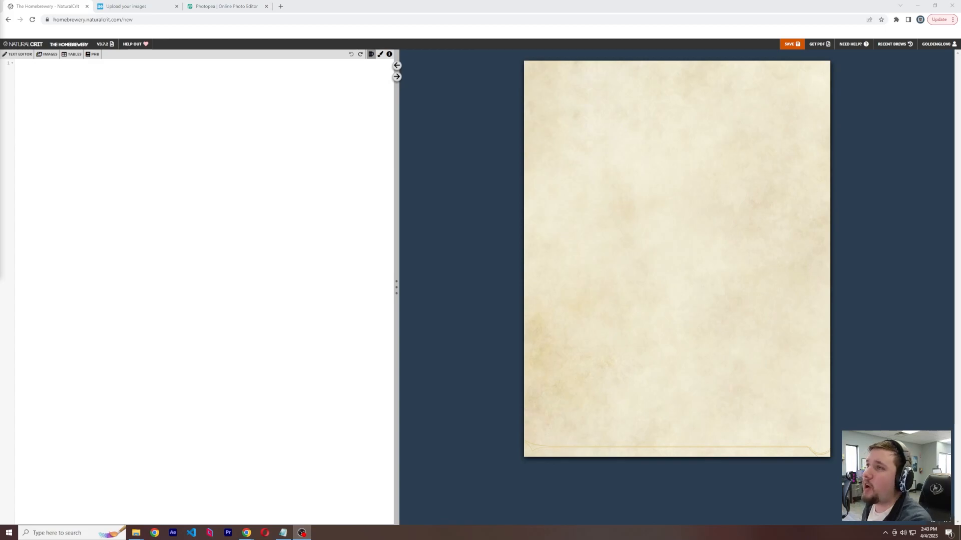
# - Search the web for homebrewery in a new tab, open the Homebrewery site and look through its sample document
pyautogui.click(280, 6)
pyautogui.write('homebrewery')
pyautogui.hotkey('shift', 'Return')
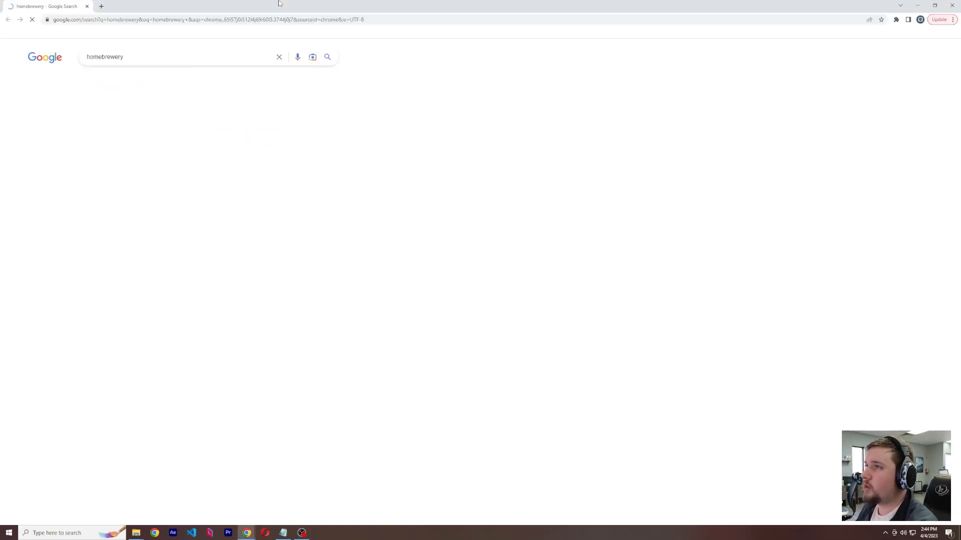
pyautogui.click(168, 132)
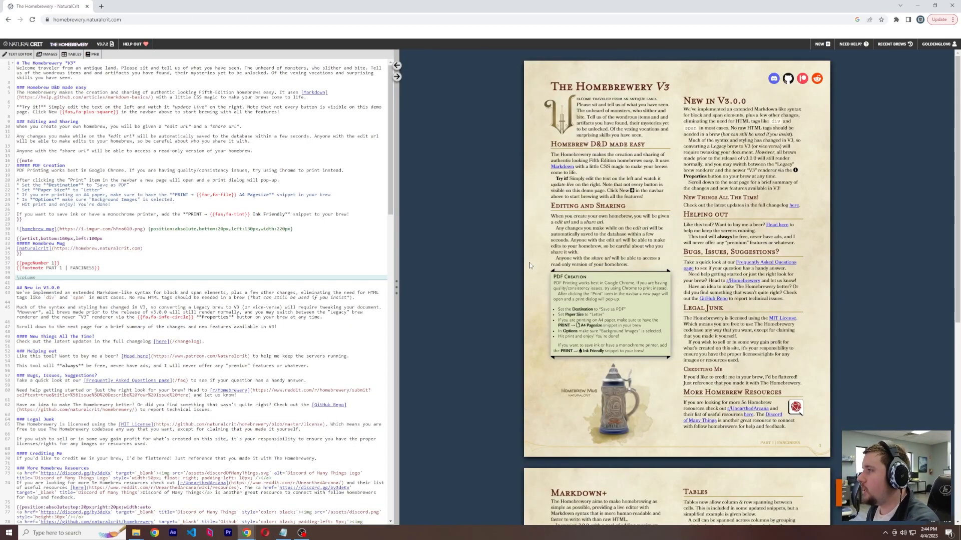
pyautogui.scroll(-4, 532, 191)
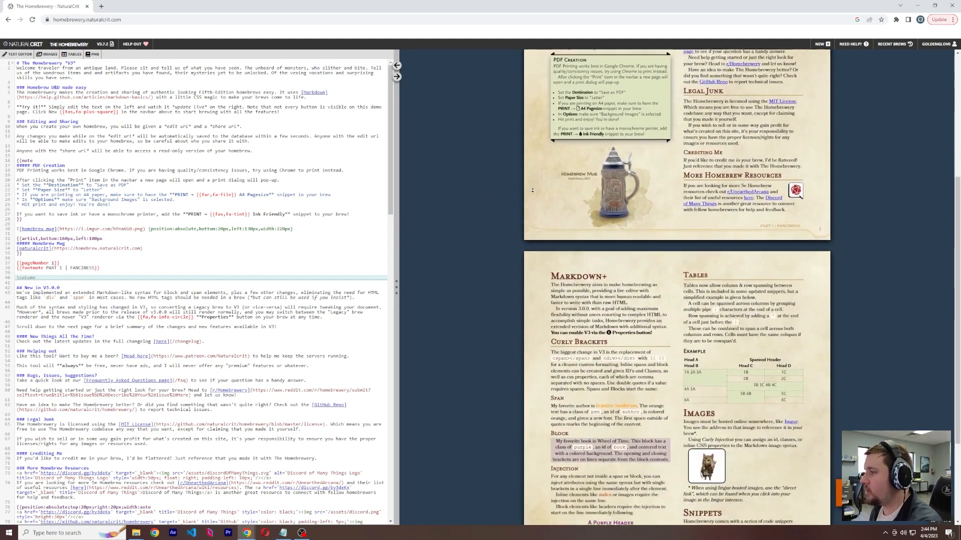
pyautogui.scroll(-3, 532, 190)
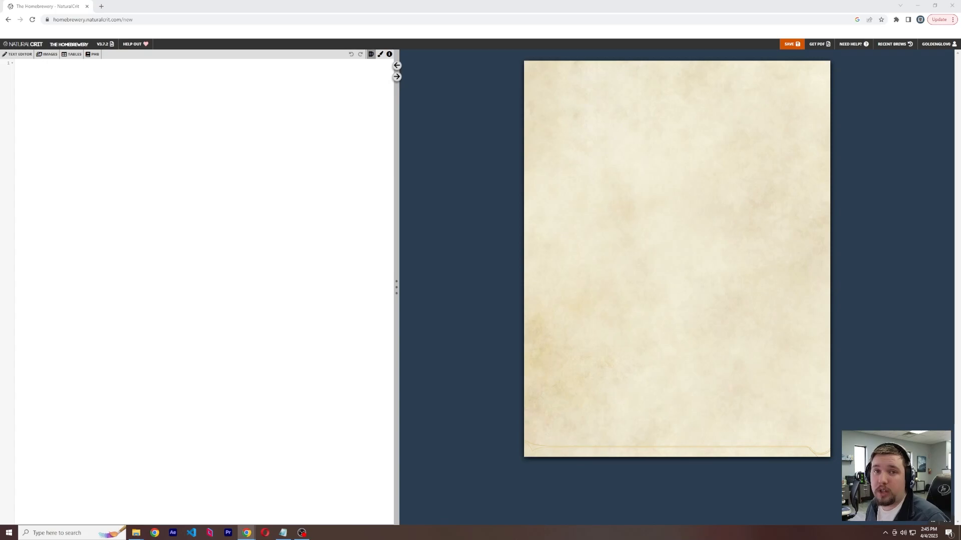
# - View the one-shot adventure notes in Google Docs, and return to the blank brew
pyautogui.moveTo(960, 260); pyautogui.dragTo(302, 0)
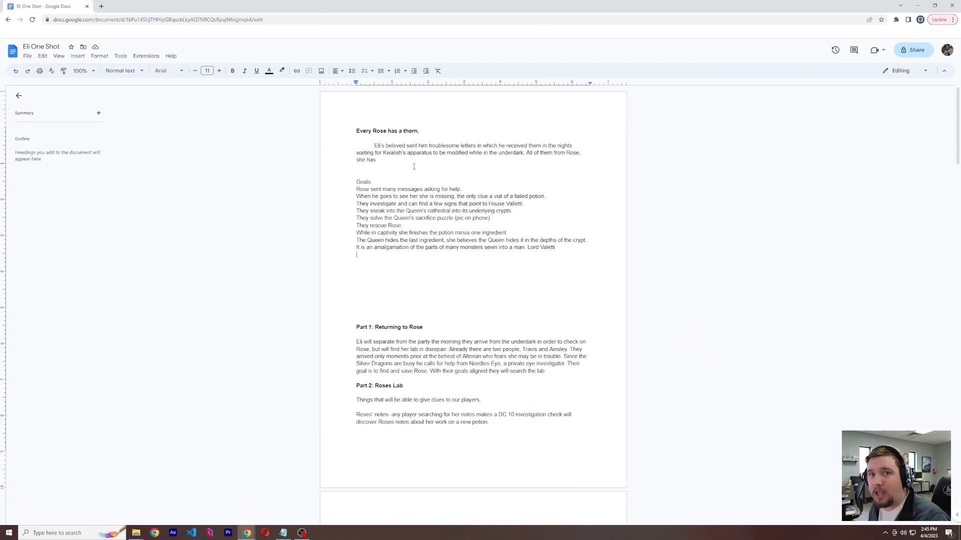
pyautogui.click(515, 15)
pyautogui.moveTo(537, 6); pyautogui.dragTo(960, 240)
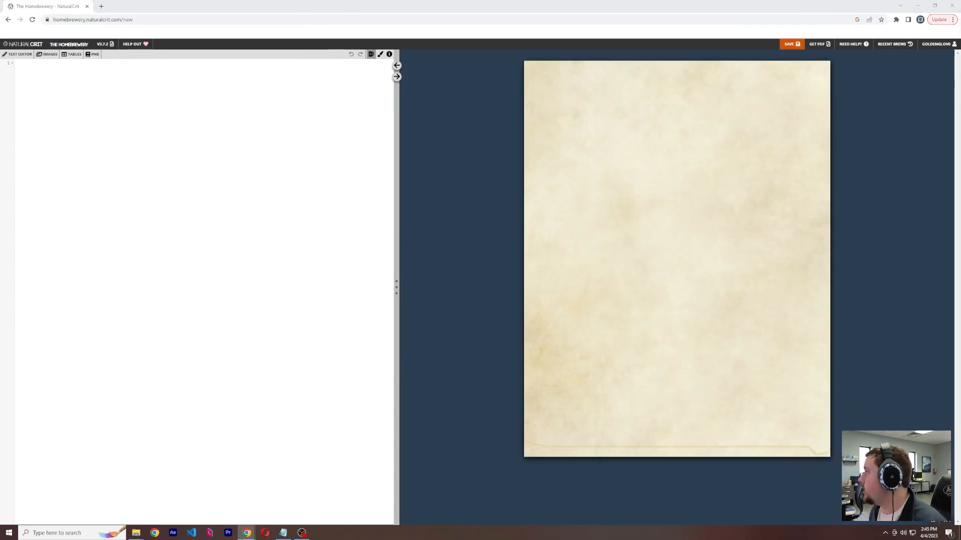
# - Insert the PHB Cover Page snippet into the empty brew
pyautogui.click(123, 139)
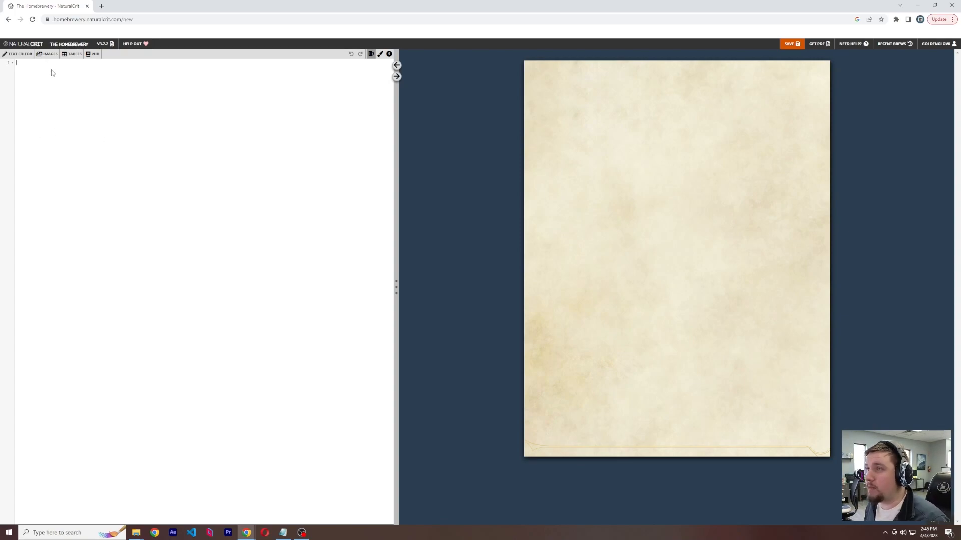
pyautogui.moveTo(41, 58)
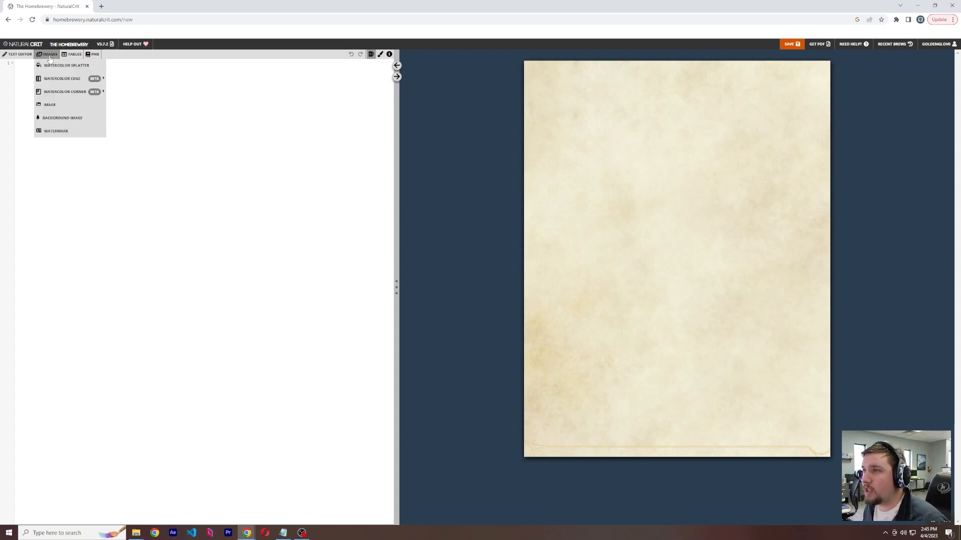
pyautogui.moveTo(72, 93)
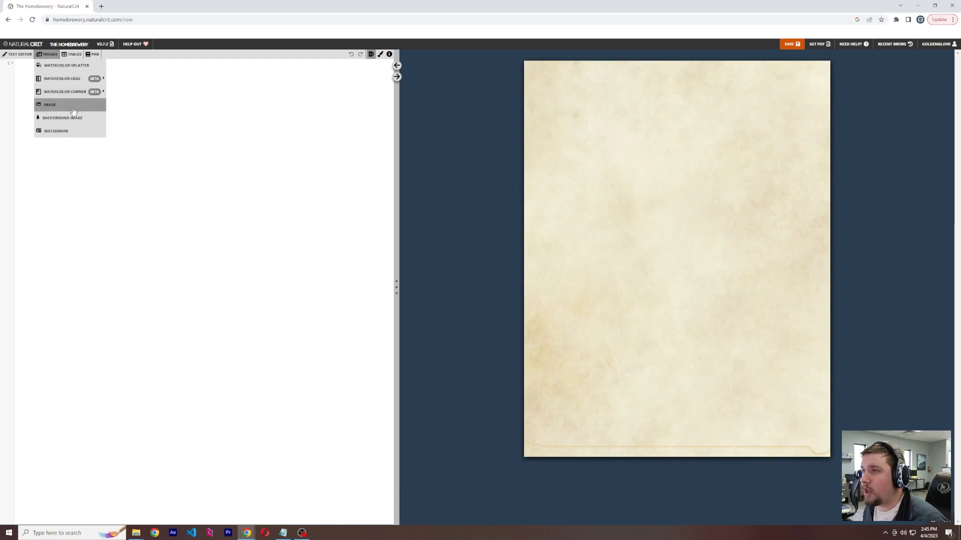
pyautogui.moveTo(92, 56)
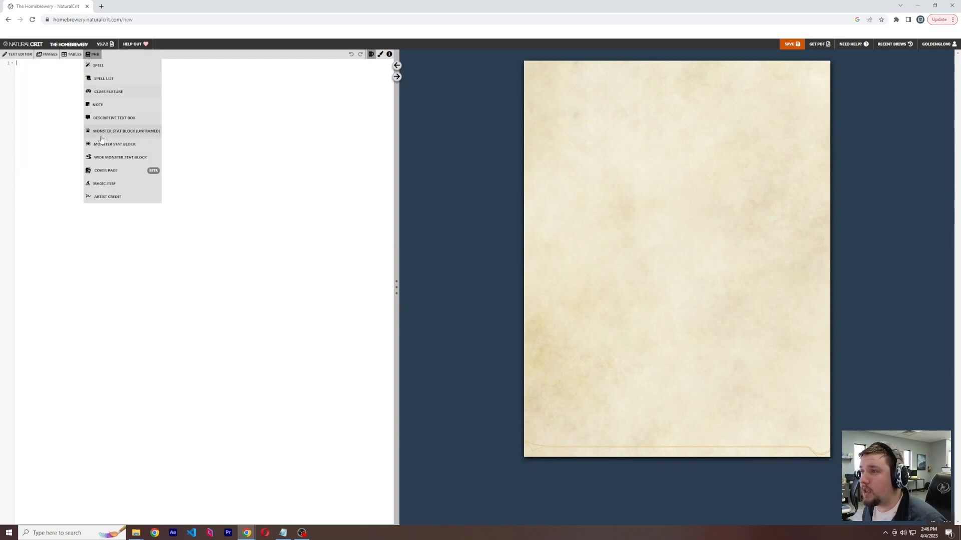
pyautogui.click(112, 172)
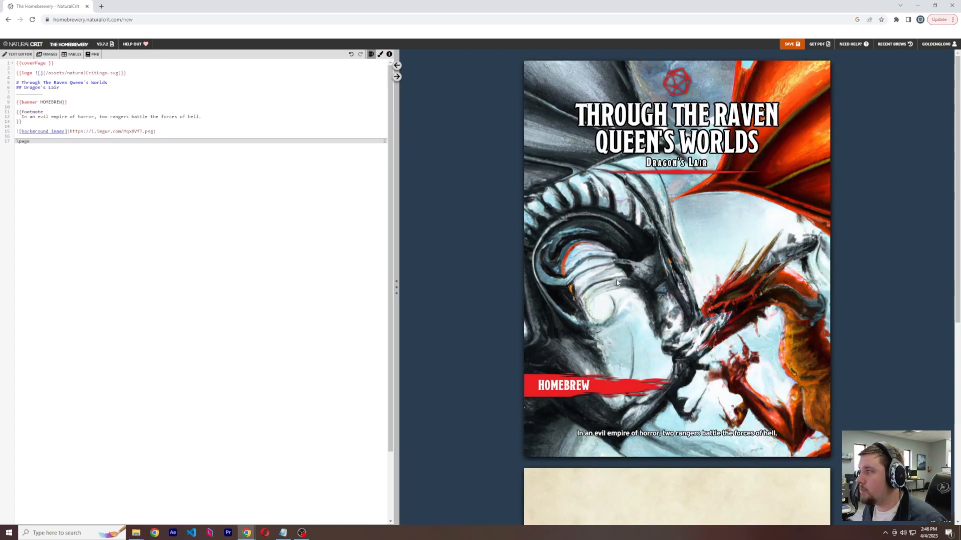
# - Set the cover title to "The Long Swamp" and the subtitle to "A Romp Throught the Swamp"
pyautogui.moveTo(111, 84); pyautogui.dragTo(22, 84)
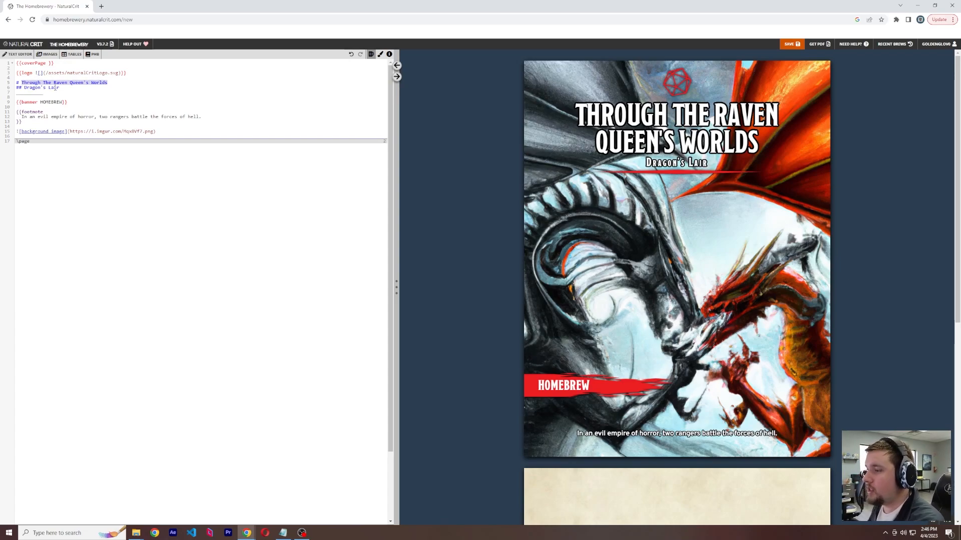
pyautogui.write('The Long Swamp')
pyautogui.moveTo(60, 87); pyautogui.dragTo(24, 87)
pyautogui.write('A Romp Throught the Swamp')
# - Delete the whole footnote block from the cover page code
pyautogui.moveTo(201, 116); pyautogui.dragTo(17, 119)
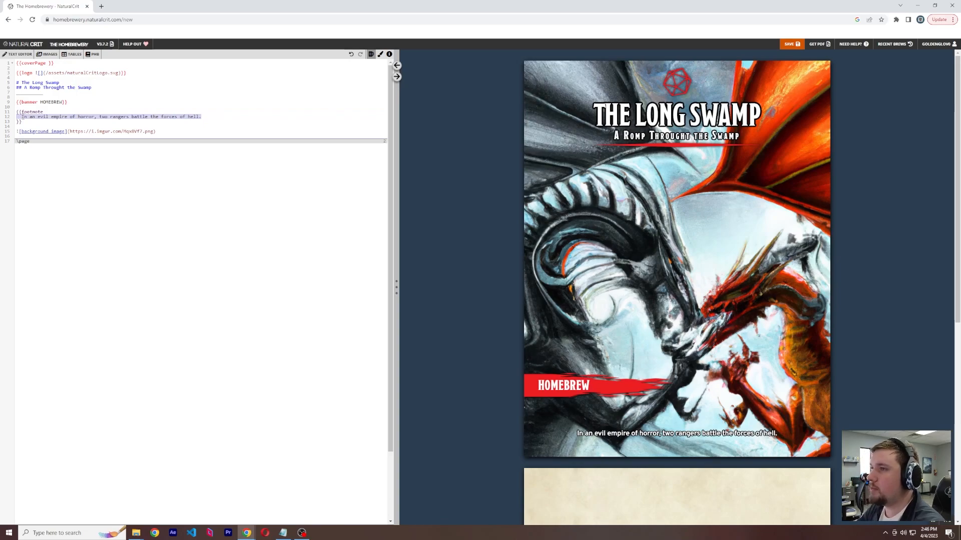
pyautogui.moveTo(27, 122); pyautogui.dragTo(14, 109)
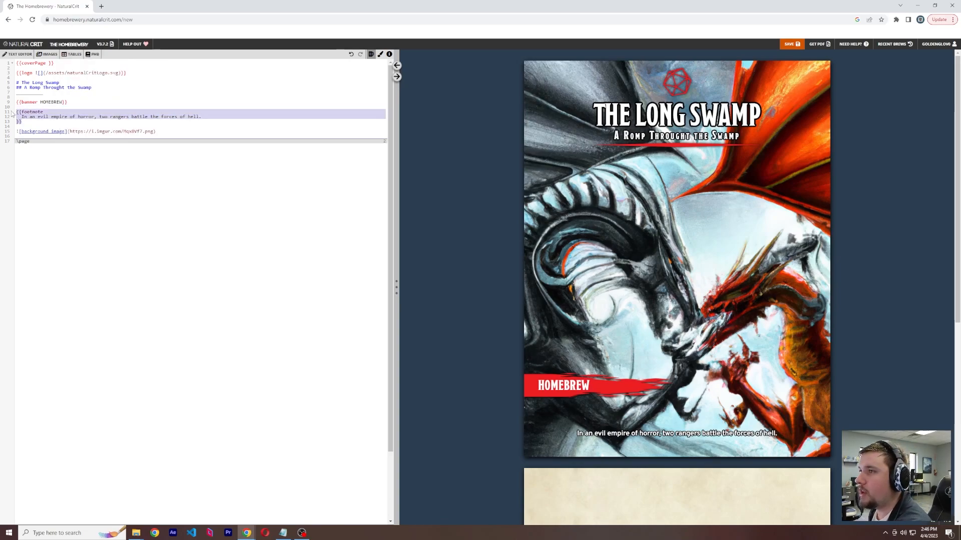
pyautogui.press('BackSpace')
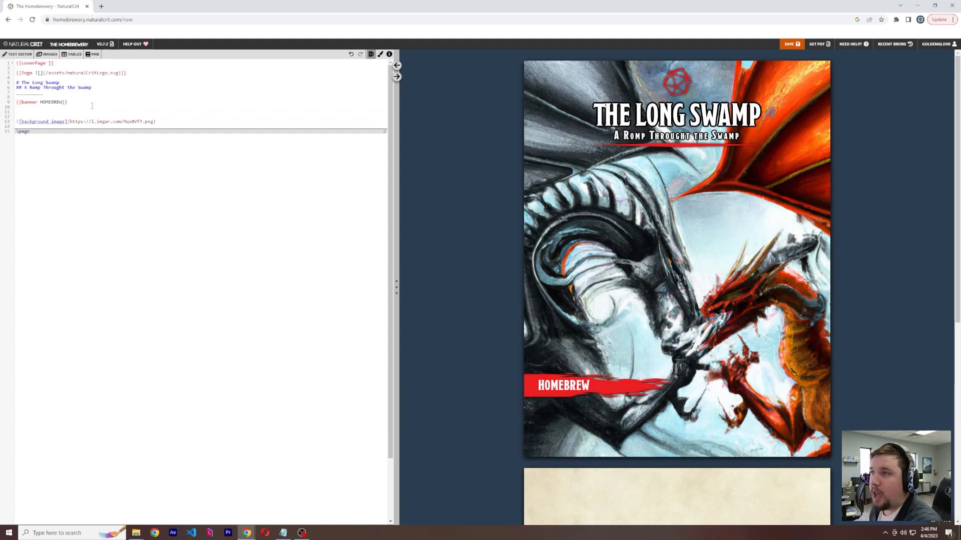
# - Examine the cover page code, especially the logo's file path and the background image link
pyautogui.moveTo(183, 121); pyautogui.dragTo(4, 66)
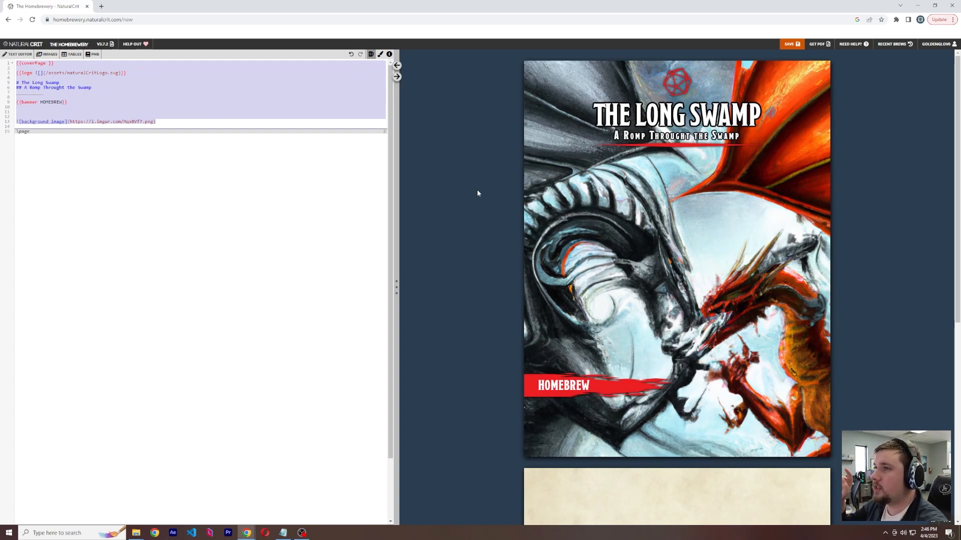
pyautogui.click(100, 88)
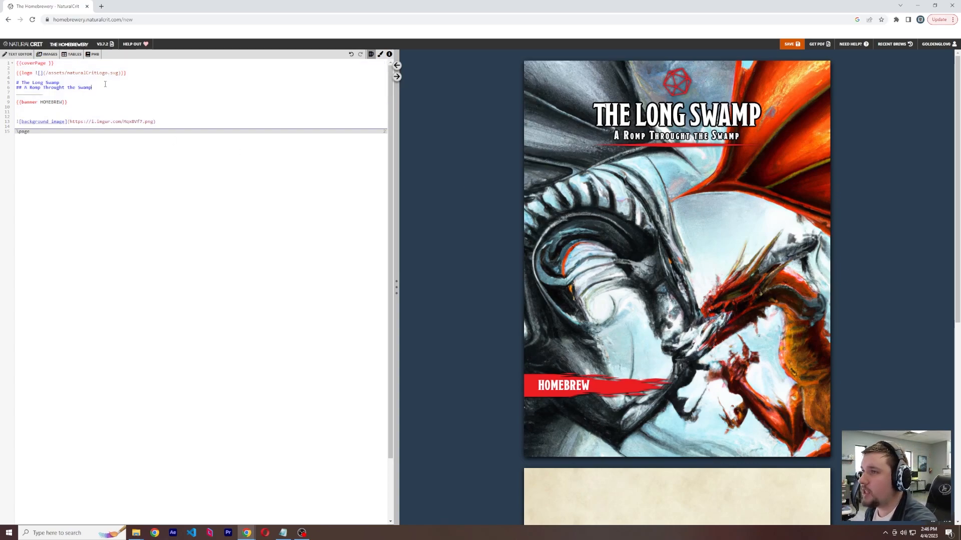
pyautogui.moveTo(17, 74)
pyautogui.mouseDown()
pyautogui.moveTo(129, 73)
pyautogui.moveTo(7, 76)
pyautogui.mouseUp()
pyautogui.click(130, 72)
pyautogui.click(99, 74)
pyautogui.moveTo(118, 73); pyautogui.dragTo(50, 75)
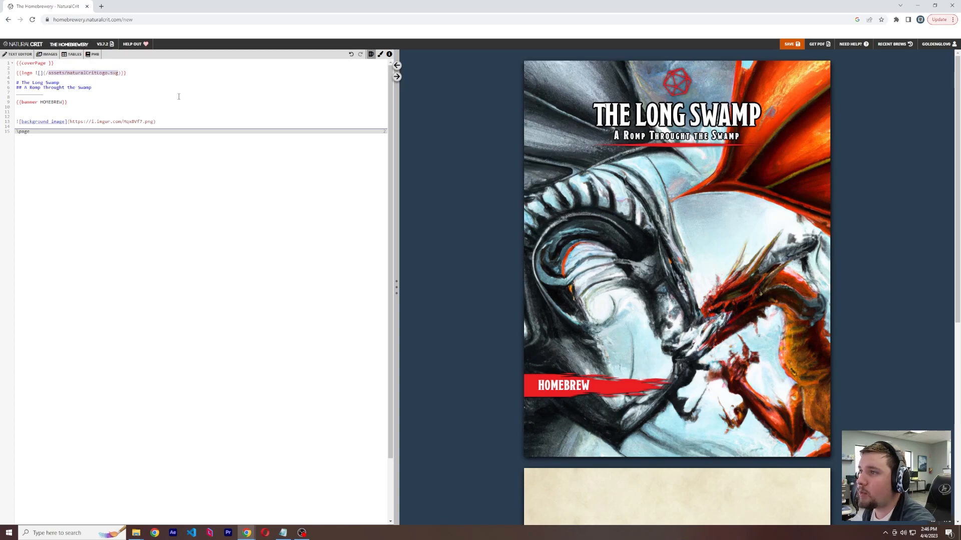
pyautogui.moveTo(154, 122); pyautogui.dragTo(70, 124)
pyautogui.click(106, 123)
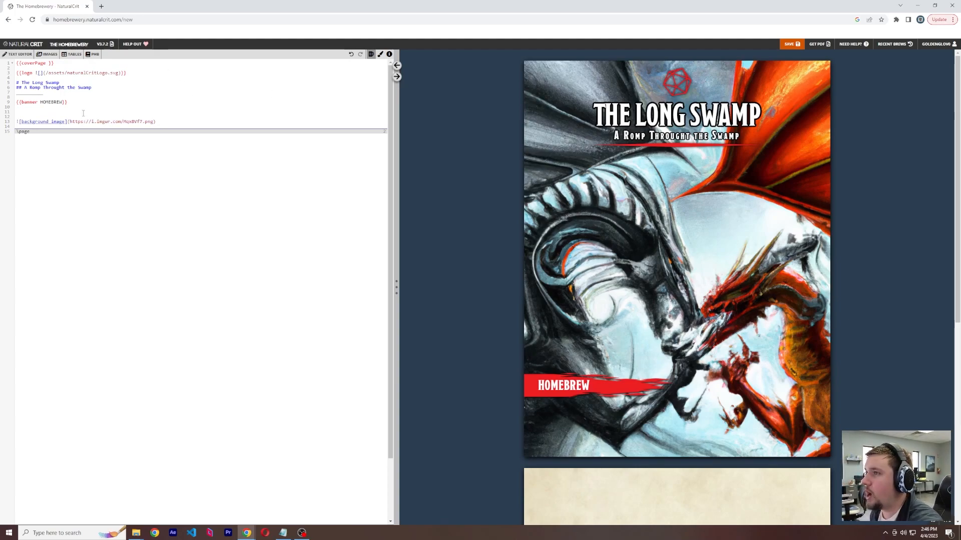
# - Try removing the logo's file path from the cover page code, and undo the removal
pyautogui.moveTo(118, 72); pyautogui.dragTo(46, 72)
pyautogui.press('BackSpace')
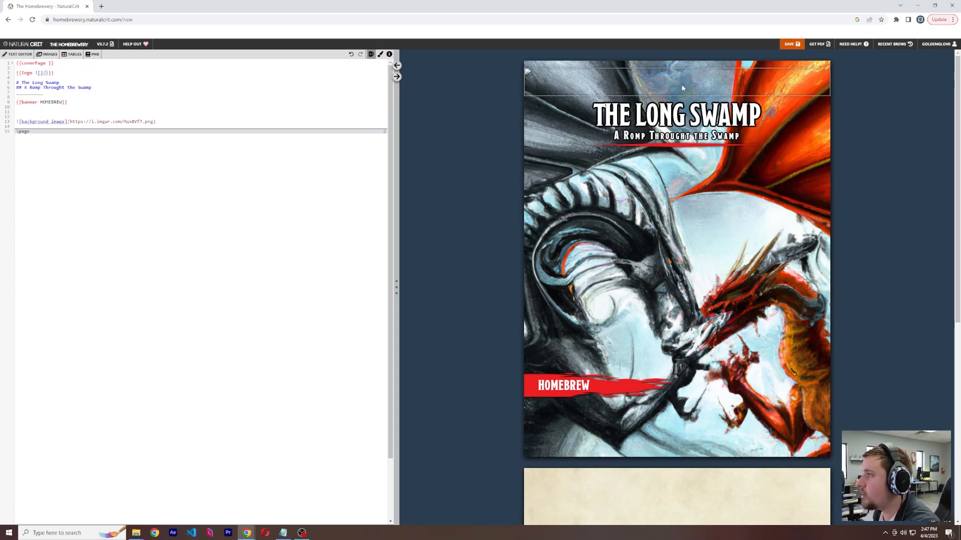
pyautogui.hotkey('ctrl', 'z')
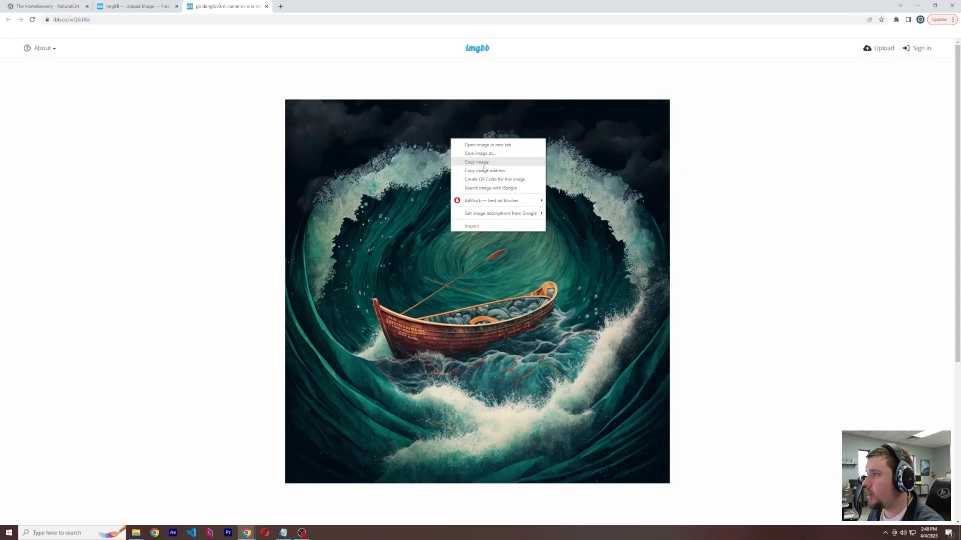
# - Copy the canoe picture's image address from ImgBB, close its tabs, and replace the cover's background image link with it
pyautogui.click(485, 169)
pyautogui.click(266, 6)
pyautogui.click(88, 2)
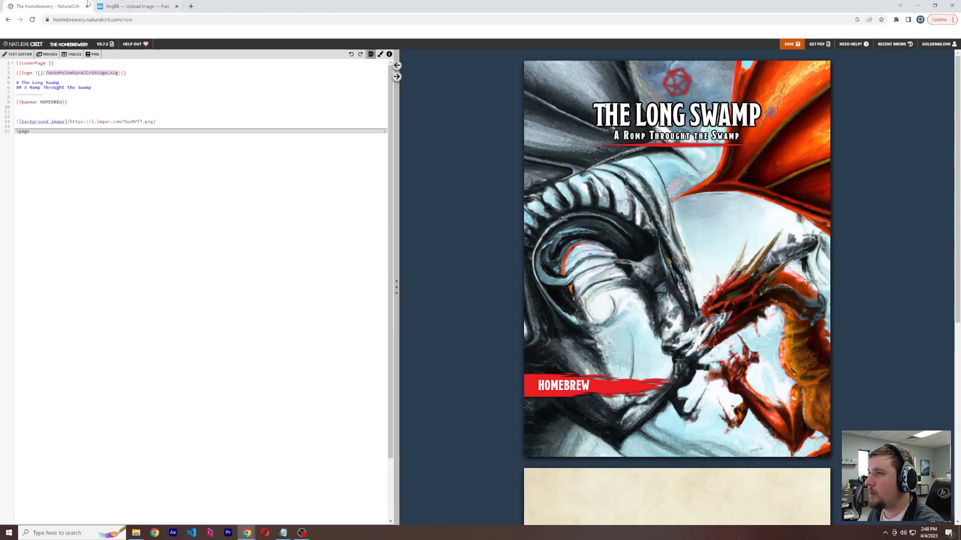
pyautogui.click(177, 6)
pyautogui.moveTo(152, 124); pyautogui.dragTo(69, 122)
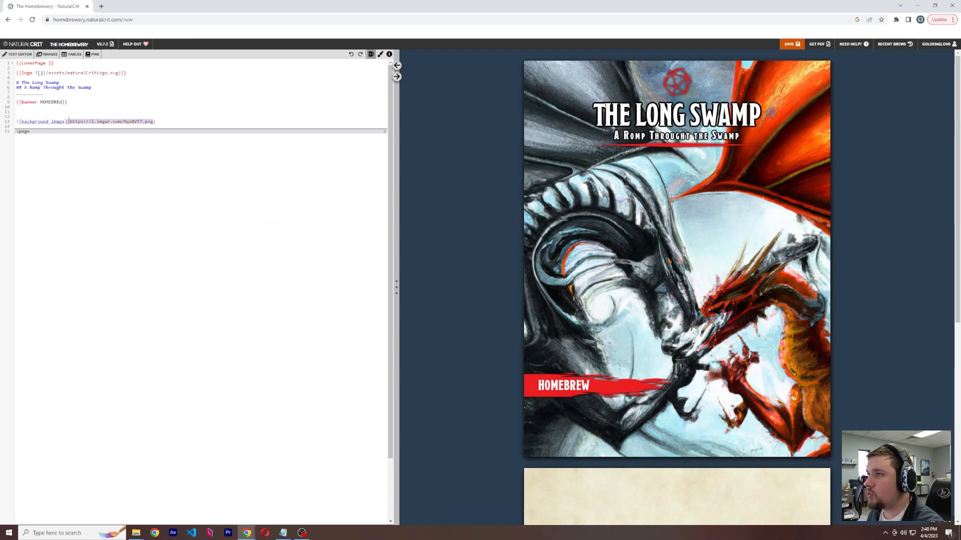
pyautogui.hotkey('ctrl', 'v')
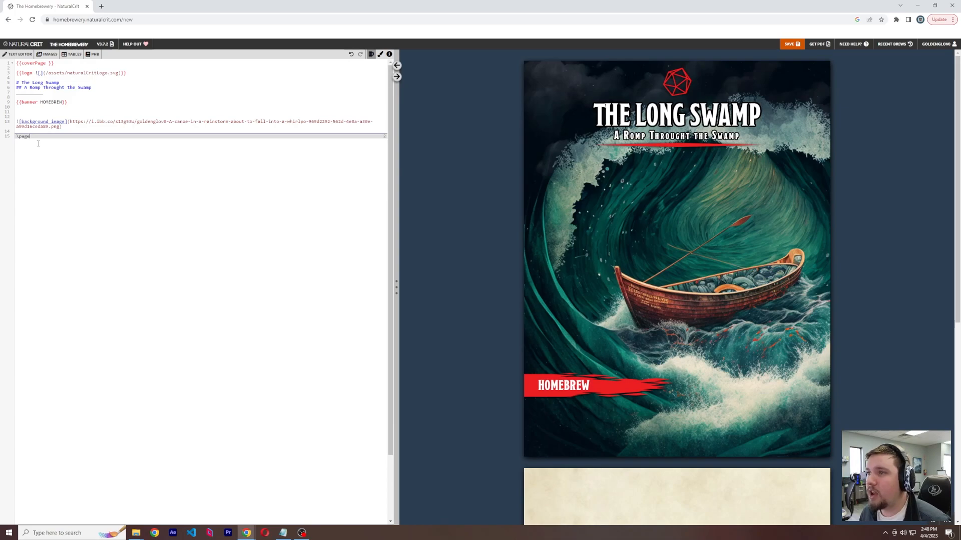
# - Try adding a second \page break below the existing one, and remove it again
pyautogui.press('Return')
pyautogui.press('Return')
pyautogui.write('\\page')
pyautogui.scroll(-10, 900, 320)
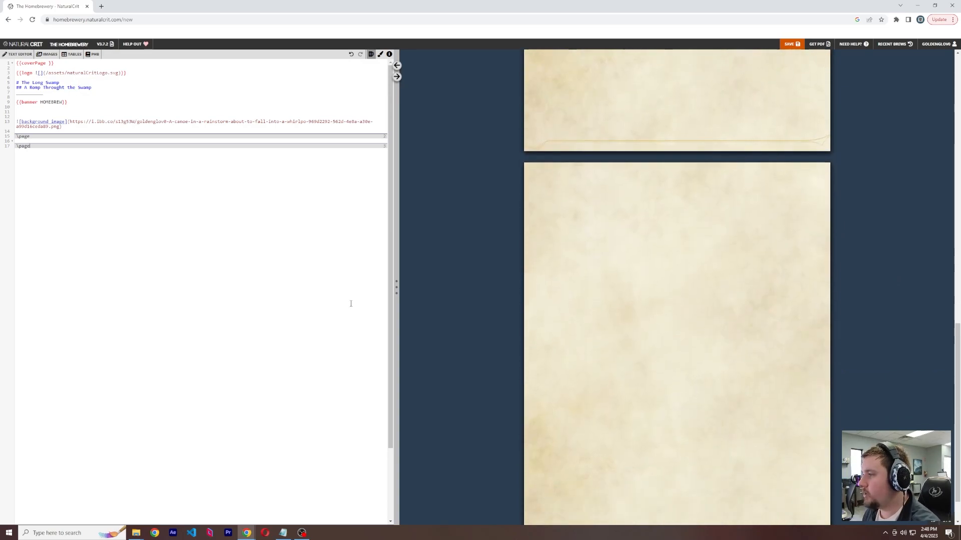
pyautogui.press('BackSpace')
pyautogui.press('BackSpace')
pyautogui.press('BackSpace')
pyautogui.press('BackSpace')
pyautogui.moveTo(32, 161); pyautogui.dragTo(33, 142)
pyautogui.click(34, 149)
pyautogui.scroll(4, 551, 233)
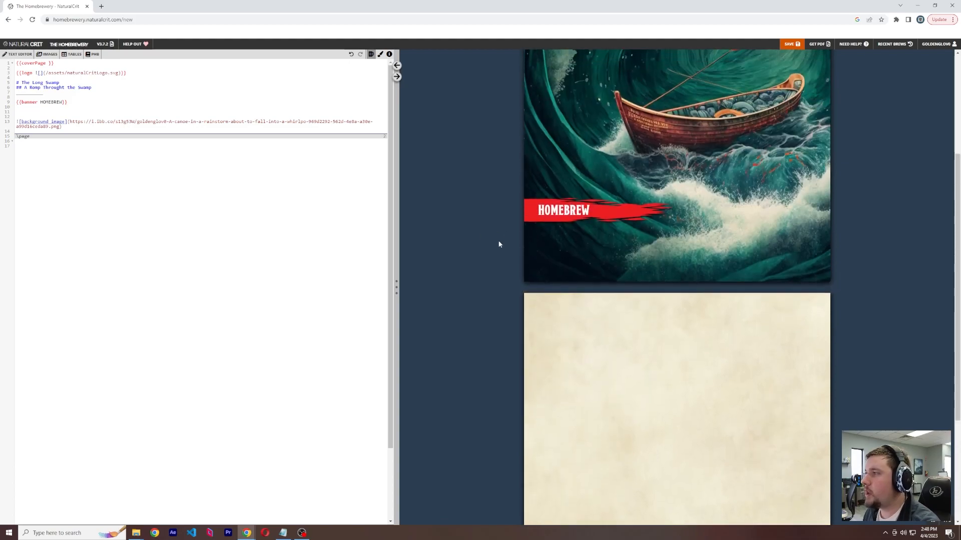
# - Insert a column break on the second page and put the word "Test" before and after it
pyautogui.moveTo(19, 54)
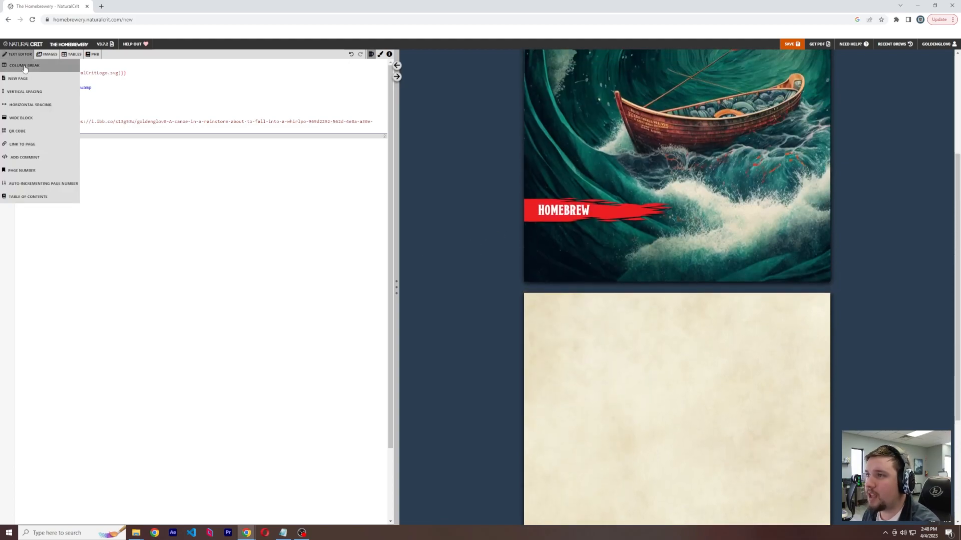
pyautogui.click(25, 65)
pyautogui.click(30, 142)
pyautogui.write('tedtd')
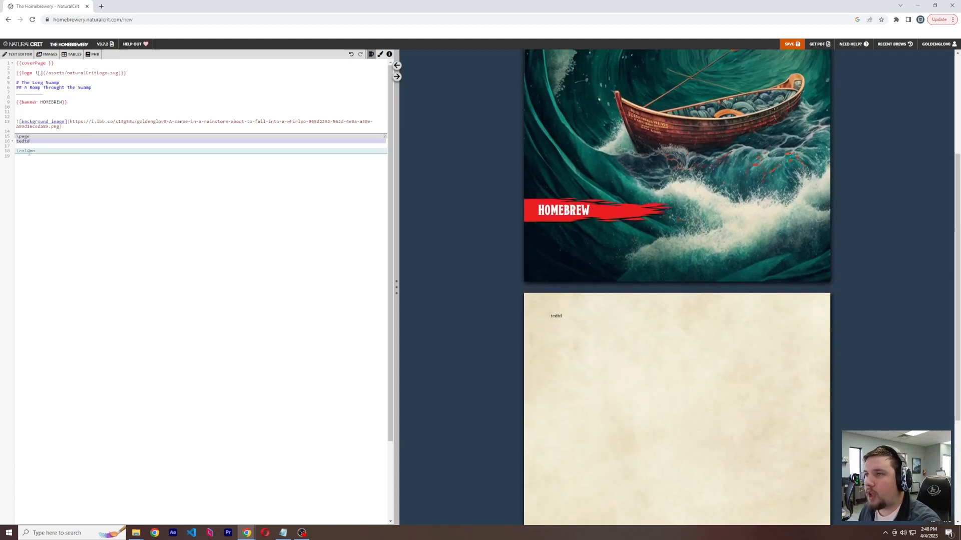
pyautogui.click(8, 142)
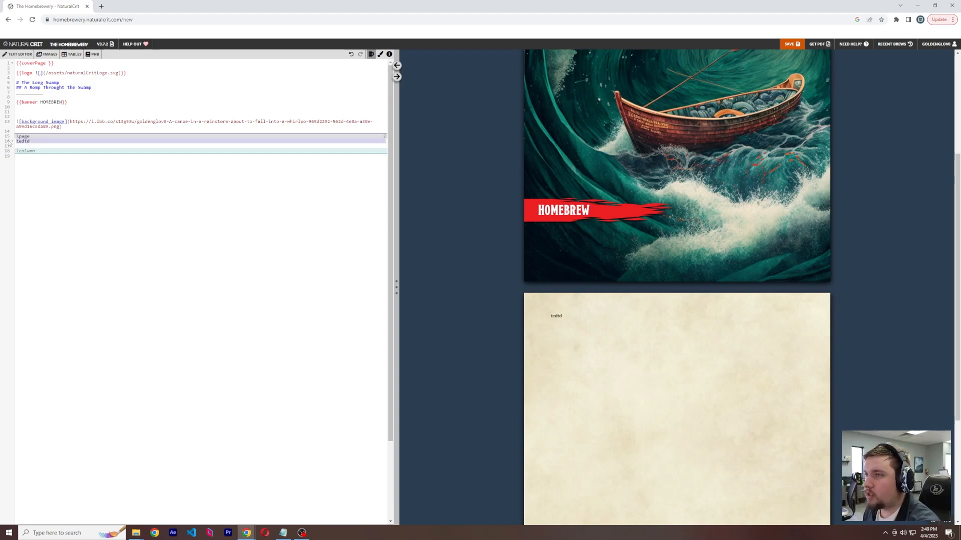
pyautogui.write('Test')
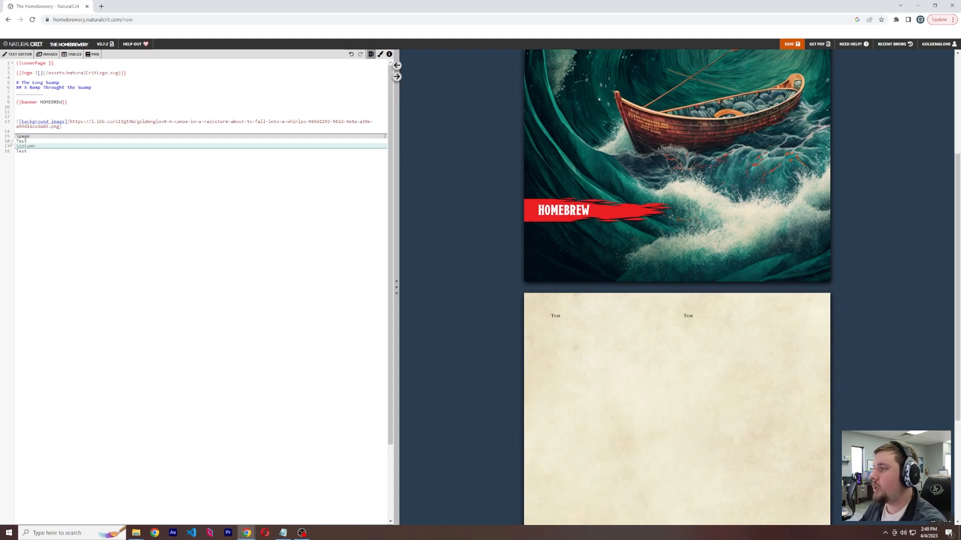
pyautogui.scroll(-1, 185, 215)
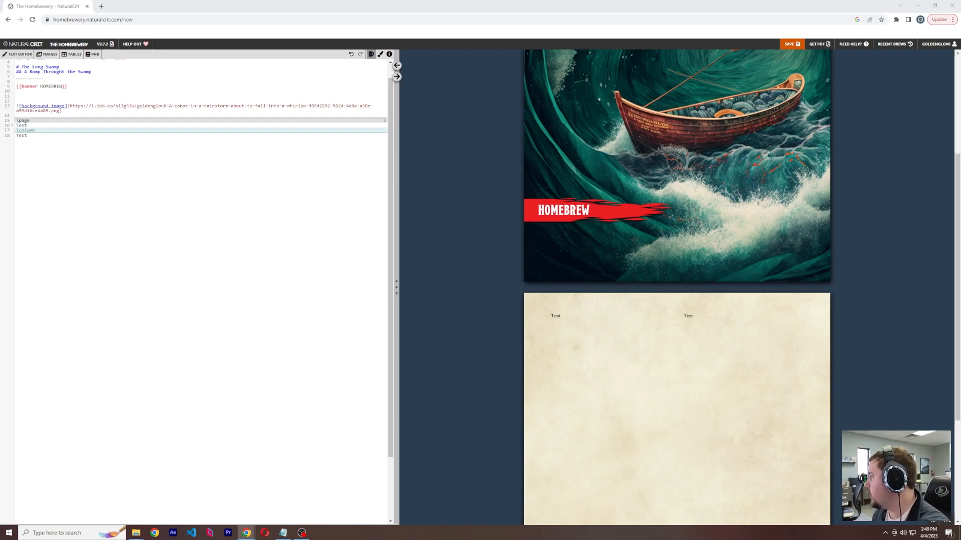
# - Replace "Test" in the first column with repeated pastes of the copied story paragraph
pyautogui.moveTo(28, 126); pyautogui.dragTo(8, 125)
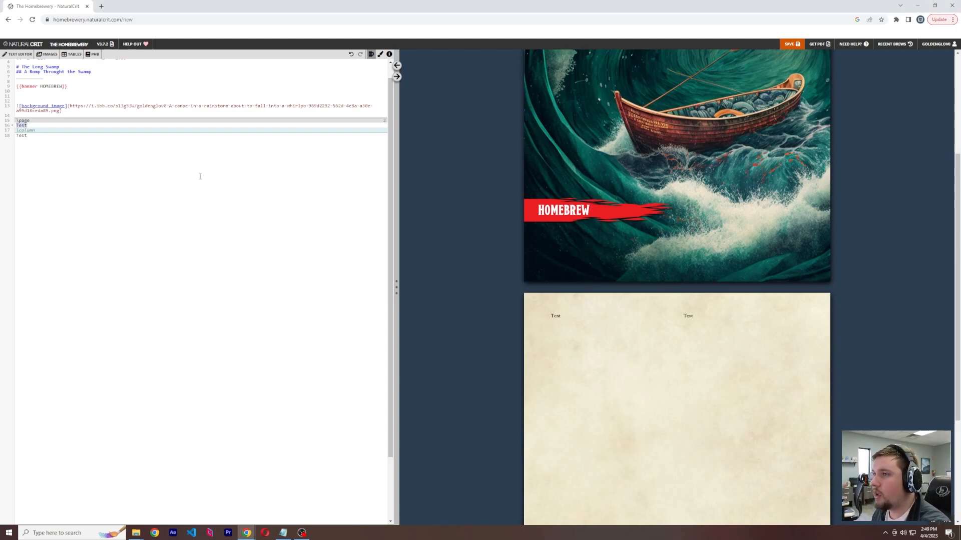
pyautogui.hotkey('ctrl', 'v')
pyautogui.hotkey('ctrl', 'v')
pyautogui.hotkey('ctrl', 'v')
pyautogui.hotkey('ctrl', 'v')
pyautogui.scroll(-4, 741, 300)
pyautogui.hotkey('ctrl', 'v')
pyautogui.hotkey('ctrl', 'v')
pyautogui.hotkey('ctrl', 'v')
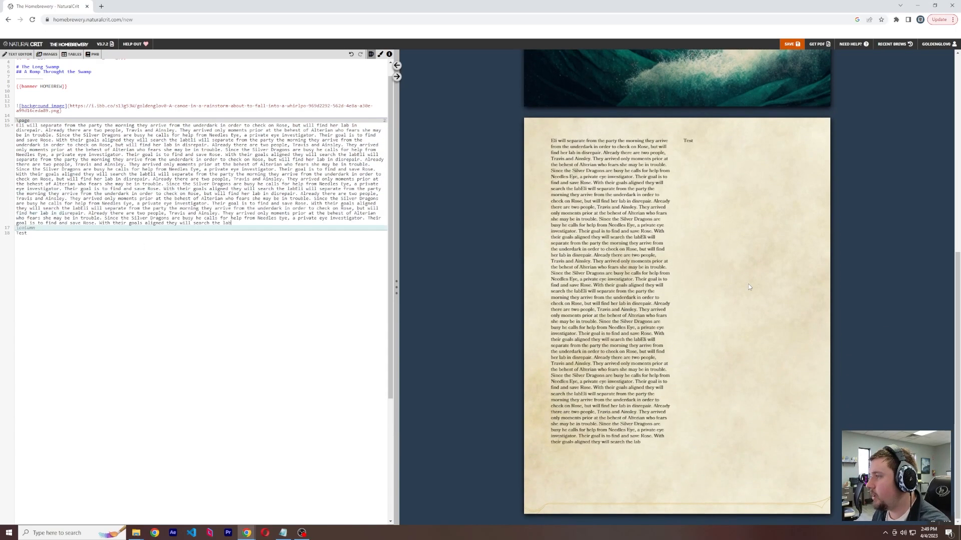
# - Undo the last pastes of the story paragraph in the first column
pyautogui.hotkey('ctrl', 'z')
pyautogui.hotkey('ctrl', 'z')
pyautogui.hotkey('ctrl', 'z')
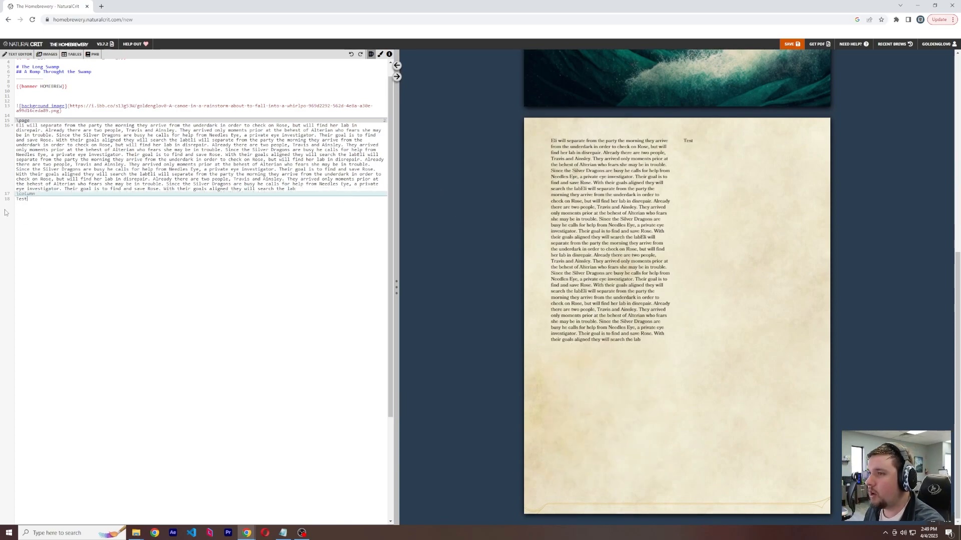
# - Replace "Test" after the column break with five pastes of the copied story paragraph
pyautogui.moveTo(36, 201); pyautogui.dragTo(13, 200)
pyautogui.hotkey('ctrl', 'v')
pyautogui.hotkey('ctrl', 'v')
pyautogui.hotkey('ctrl', 'v')
pyautogui.hotkey('ctrl', 'v')
pyautogui.hotkey('ctrl', 'v')
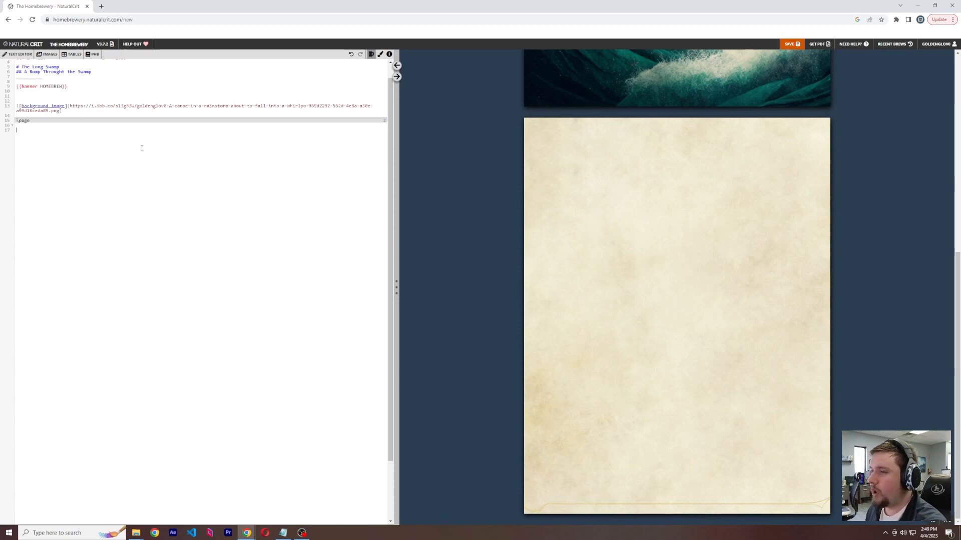
# - Paste the copied story paragraph once on the second page and start a new line below it
pyautogui.hotkey('ctrl', 'v')
pyautogui.press('BackSpace')
pyautogui.press('Return')
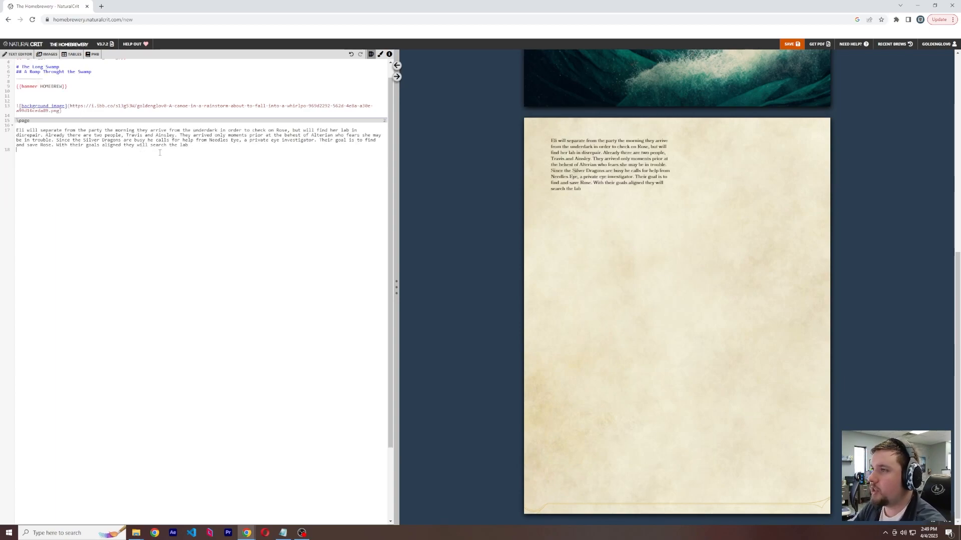
# - Add a line of colons as vertical spacing below the paragraph, write "test" under it, and lengthen the colon line
pyautogui.write(':::::')
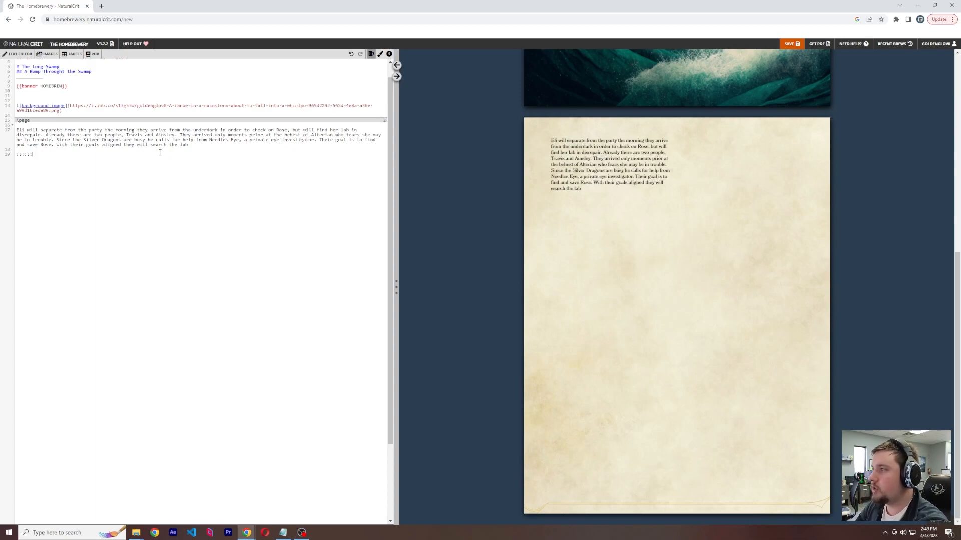
pyautogui.write(':::::::::::')
pyautogui.press('Return')
pyautogui.press('Return')
pyautogui.write('test')
pyautogui.press('Up')
pyautogui.press('Up')
pyautogui.write(':::')
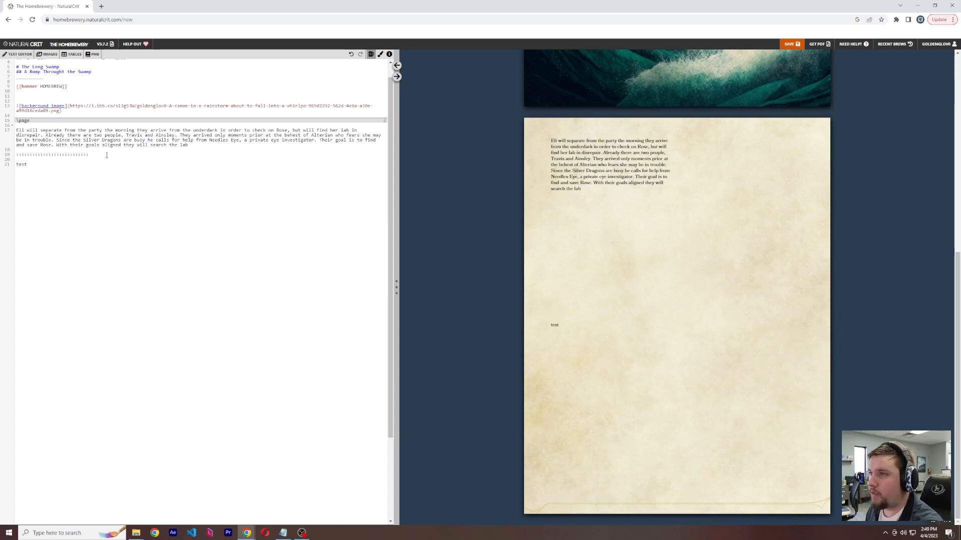
# - Delete the word "test" below the line of colons
pyautogui.moveTo(17, 54)
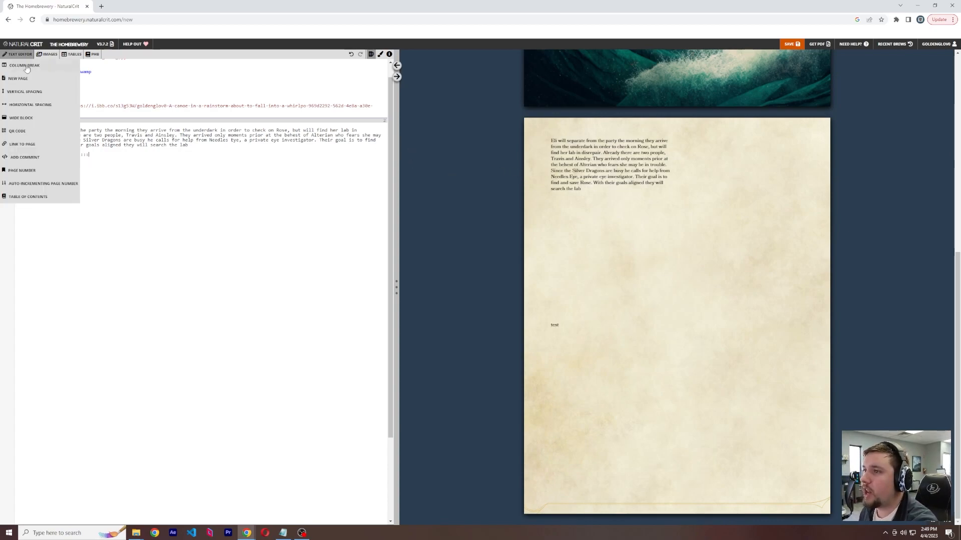
pyautogui.moveTo(193, 149); pyautogui.dragTo(20, 126)
pyautogui.moveTo(51, 167); pyautogui.dragTo(4, 169)
pyautogui.press('BackSpace')
# - Insert a wide block below the line of colons and replace its placeholder text with random filler letters
pyautogui.moveTo(22, 55)
pyautogui.click(21, 118)
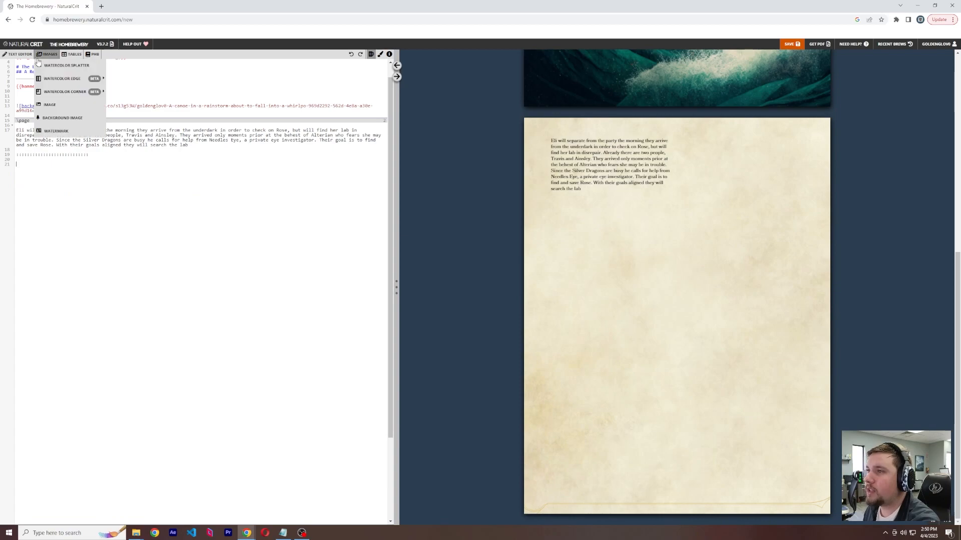
pyautogui.moveTo(175, 194); pyautogui.dragTo(9, 180)
pyautogui.write('fdsafdsafsdafdsafdsafsdfasdf')
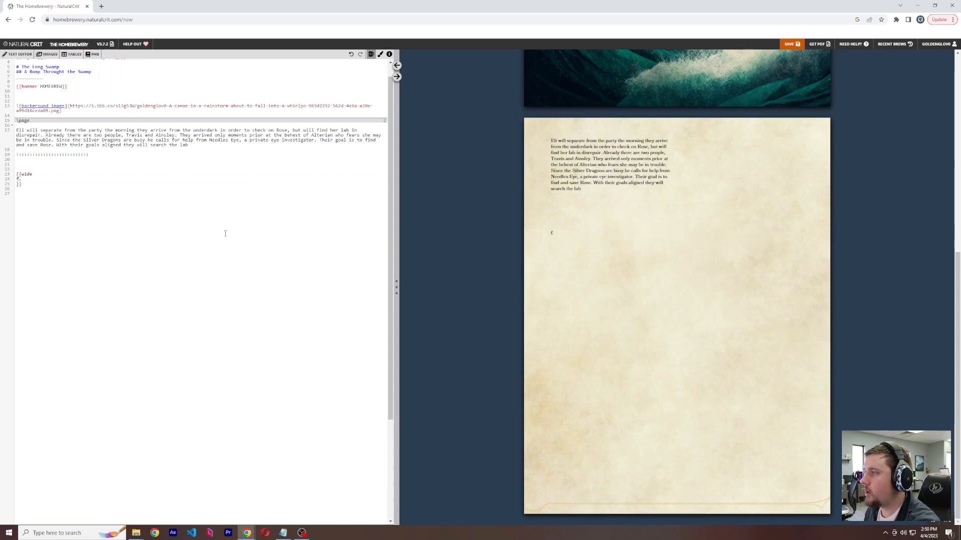
pyautogui.write('dsafdsa')
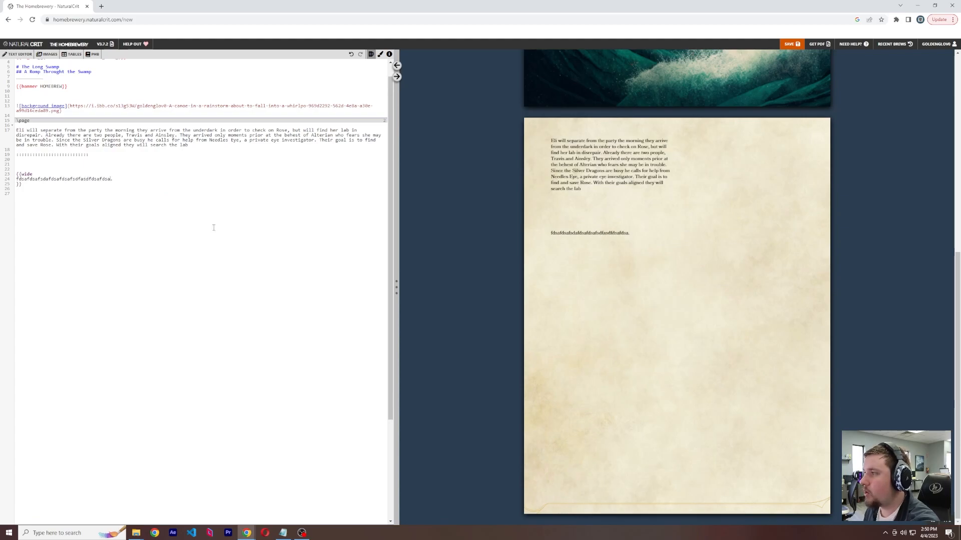
# - Try a QR code snippet in place of the wide block, and undo its insertion
pyautogui.hotkey('ctrl', 'v')
pyautogui.hotkey('ctrl', 'v')
pyautogui.hotkey('ctrl', 'v')
pyautogui.hotkey('ctrl', 'v')
pyautogui.hotkey('ctrl', 'v')
pyautogui.hotkey('ctrl', 'v')
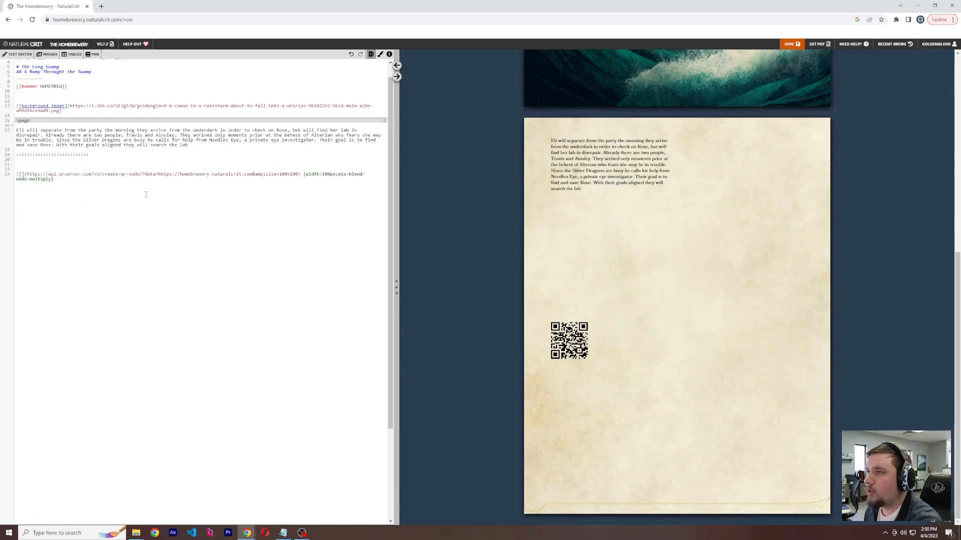
pyautogui.hotkey('ctrl', 'z')
# - Try a link-to-page snippet below the line of colons, and undo its insertion
pyautogui.moveTo(28, 60)
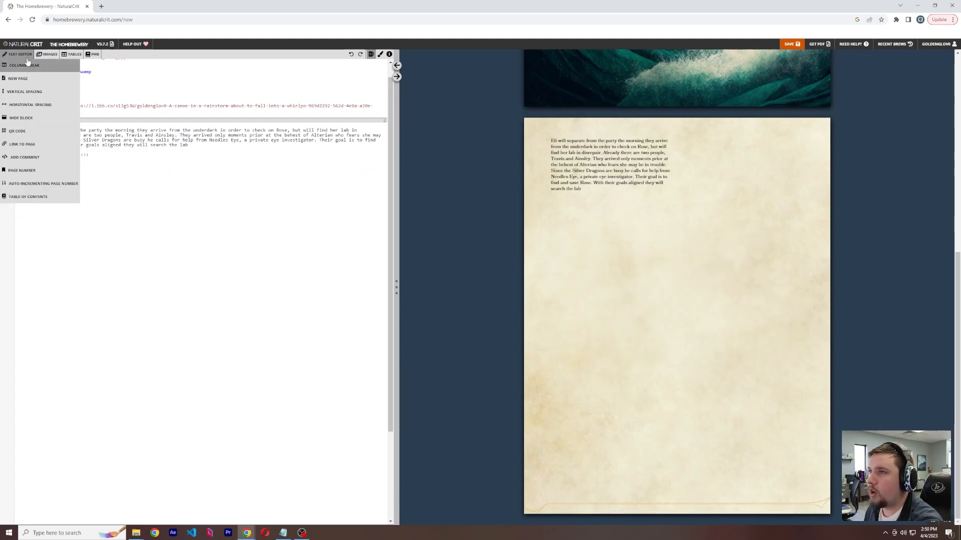
pyautogui.click(22, 144)
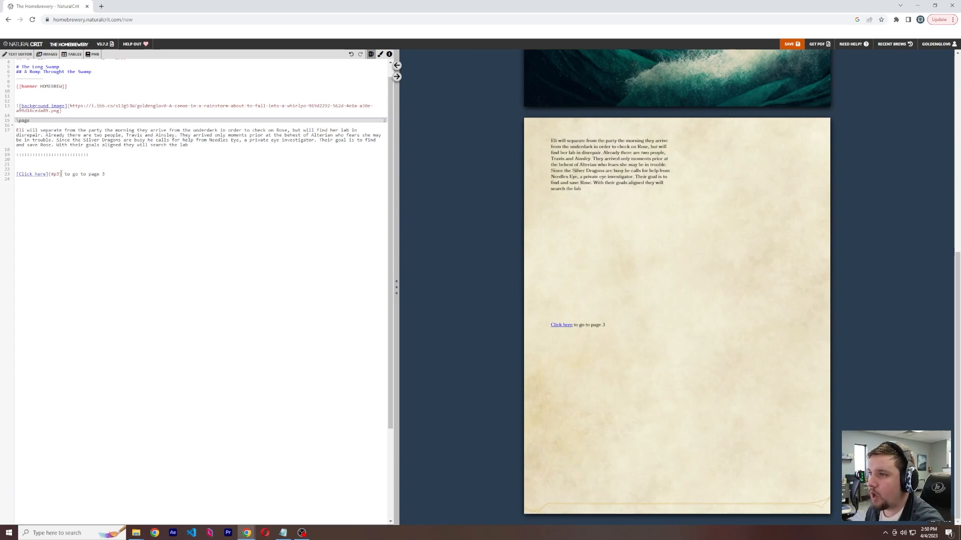
pyautogui.hotkey('ctrl', 'z')
# - Try a comment snippet below the line of colons, and replace it with an auto-incrementing page number
pyautogui.moveTo(20, 54)
pyautogui.click(22, 156)
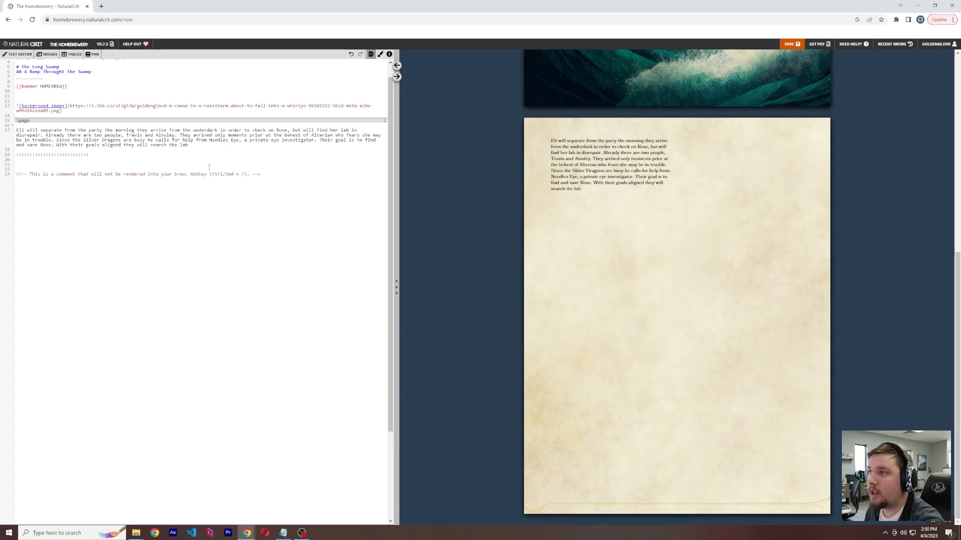
pyautogui.moveTo(20, 54)
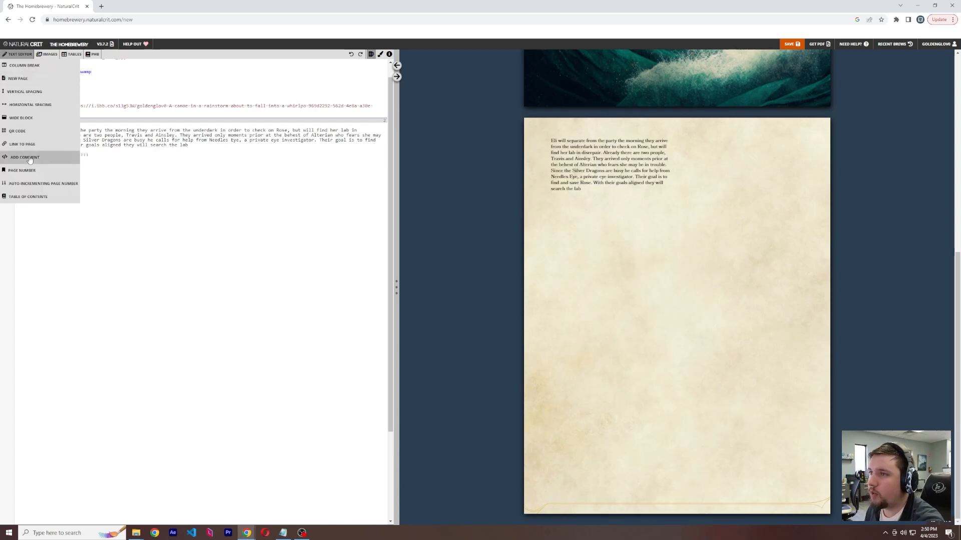
pyautogui.click(43, 184)
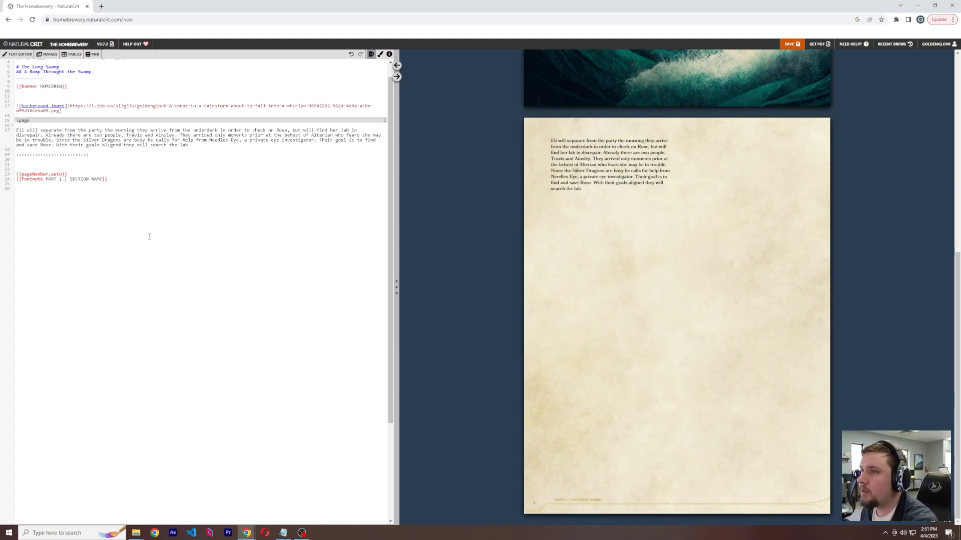
# - Insert a table of contents in place of the page number, and try duplicating its "A Romp Throught the Swamp" entry
pyautogui.moveTo(18, 54)
pyautogui.click(40, 198)
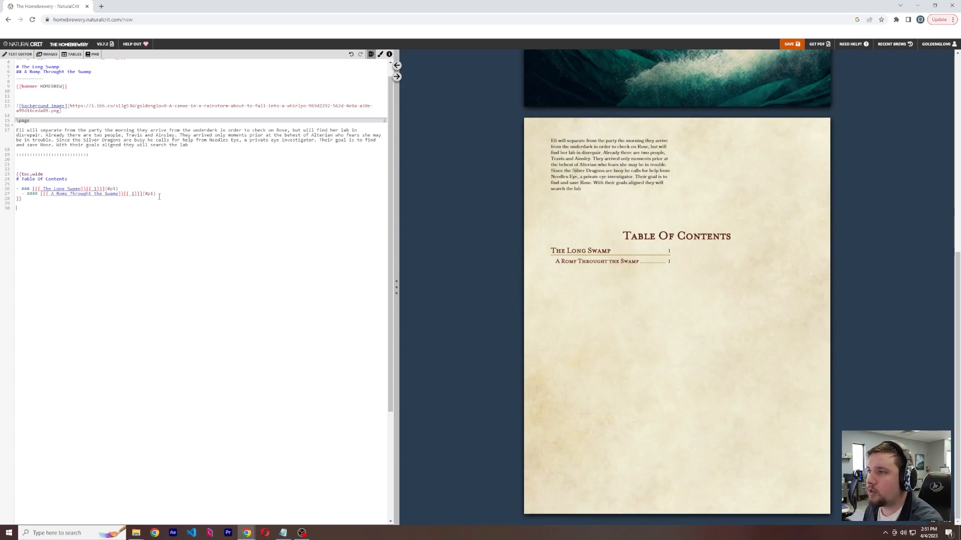
pyautogui.moveTo(156, 193); pyautogui.dragTo(29, 195)
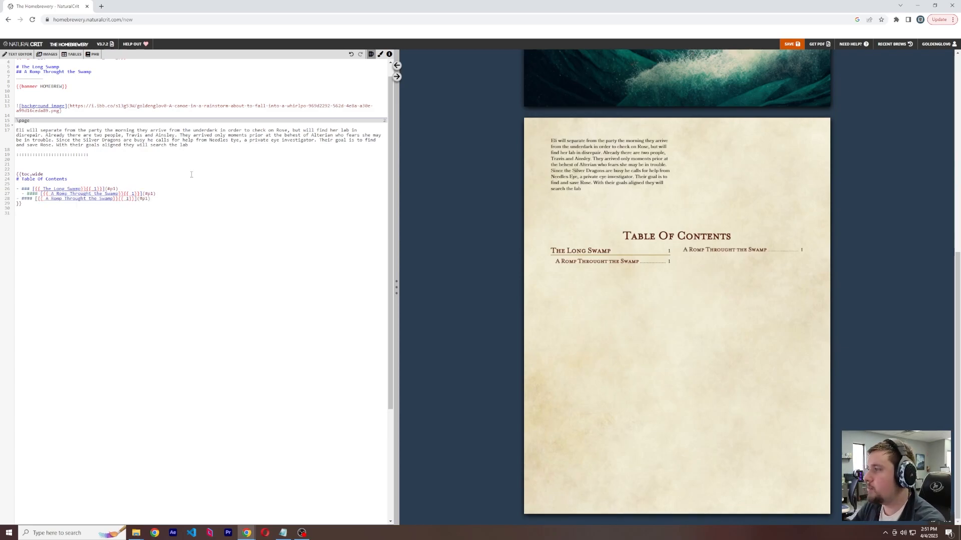
pyautogui.hotkey('ctrl', 'z')
pyautogui.hotkey('ctrl', 'z')
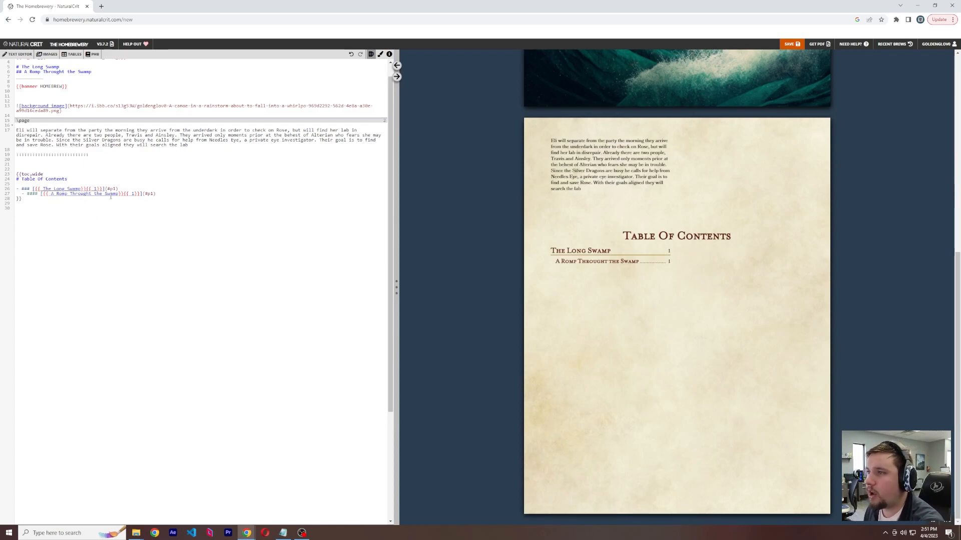
# - Duplicate "The Long Swamp" entry at the end of the table of contents, indented as a sub-entry with four hash signs
pyautogui.moveTo(51, 193); pyautogui.dragTo(17, 195)
pyautogui.click(120, 196)
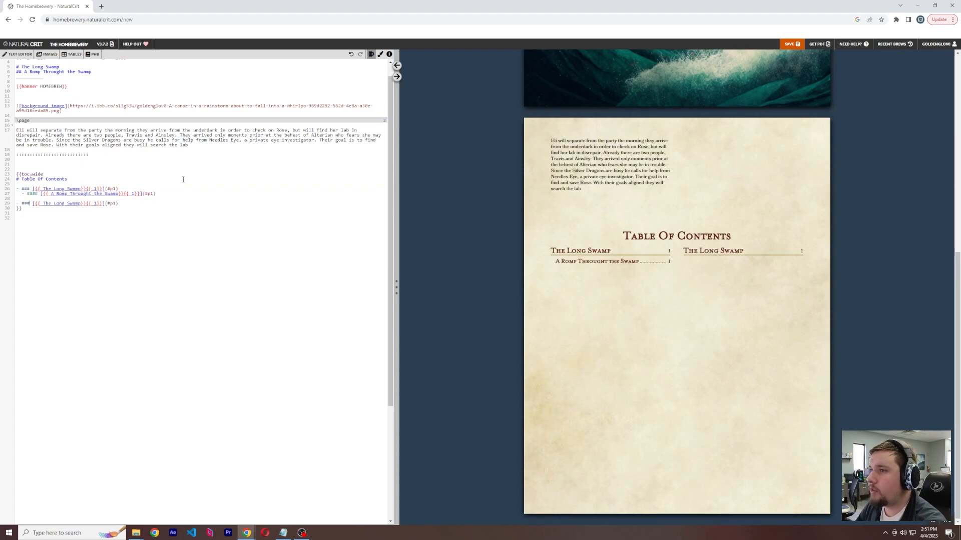
pyautogui.press('Tab')
pyautogui.press('Tab')
pyautogui.press('BackSpace')
pyautogui.press('Tab')
pyautogui.press('BackSpace')
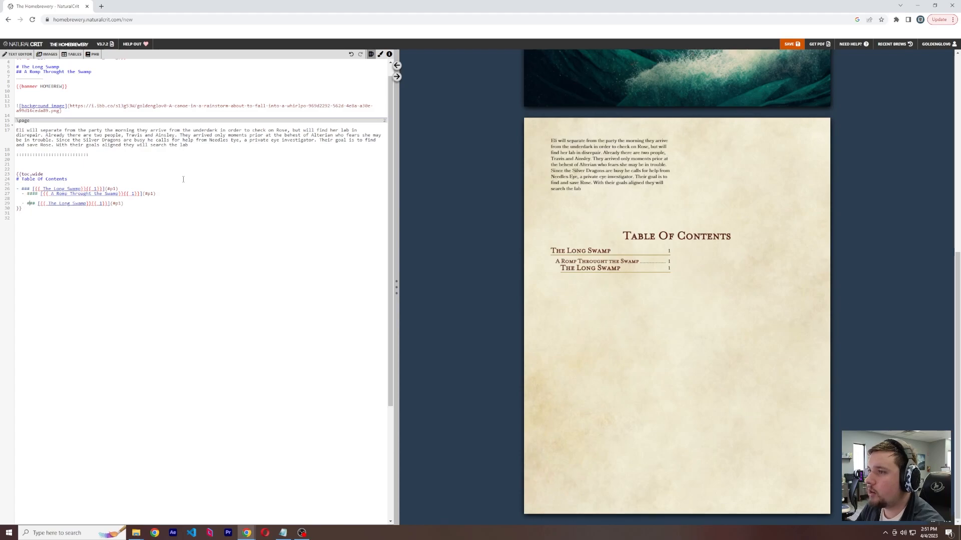
pyautogui.write('#')
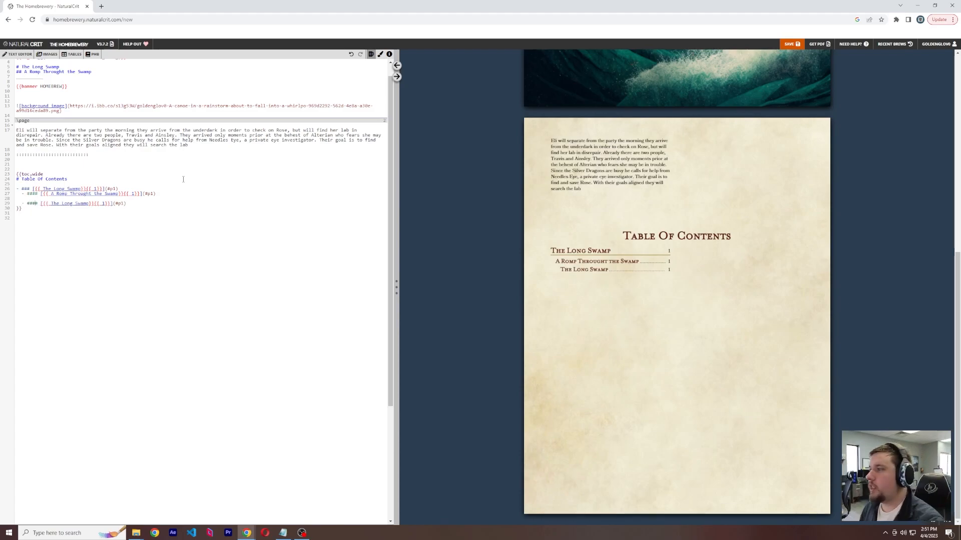
# - Delete the table of contents, the story paragraph and the line of colons from the second page
pyautogui.moveTo(101, 208); pyautogui.dragTo(4, 174)
pyautogui.press('BackSpace')
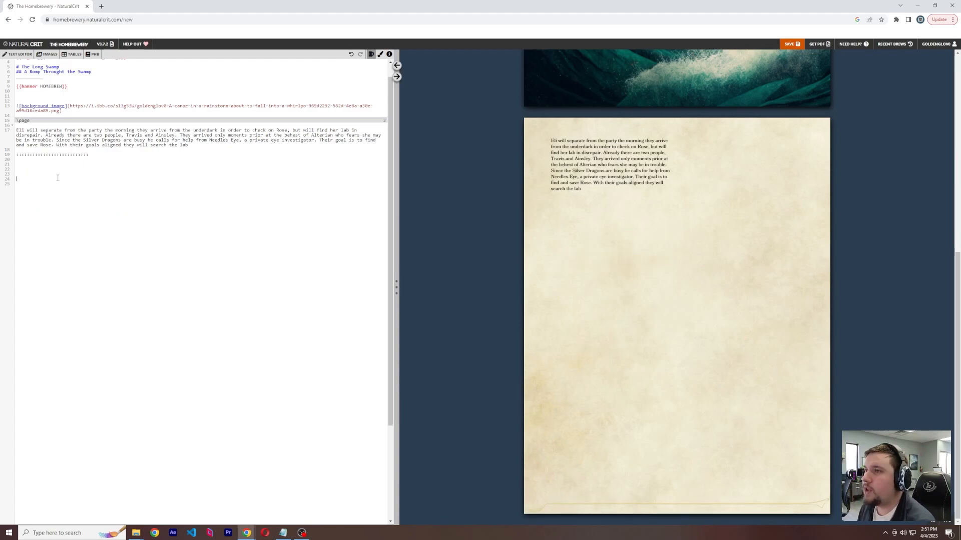
pyautogui.moveTo(105, 167); pyautogui.dragTo(16, 126)
pyautogui.press('F12')
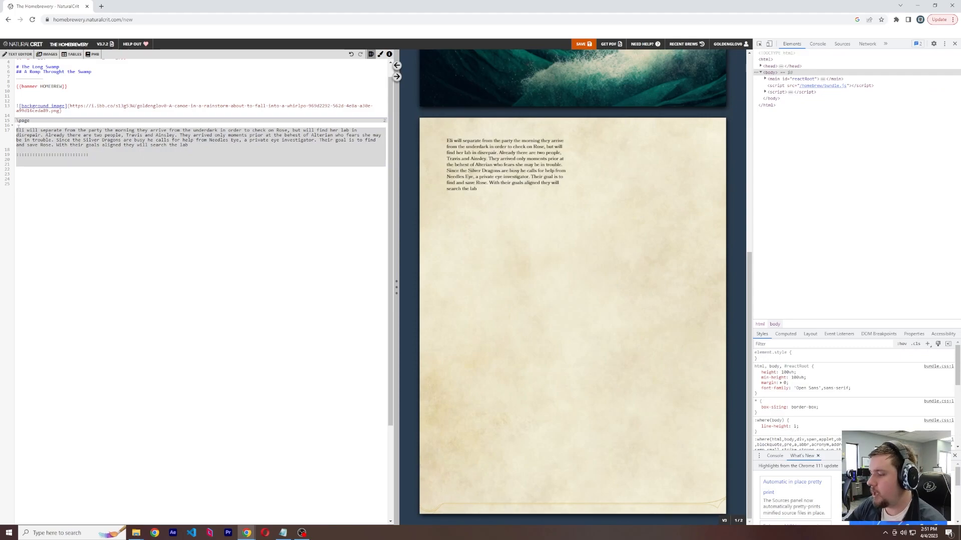
pyautogui.press('F12')
pyautogui.press('BackSpace')
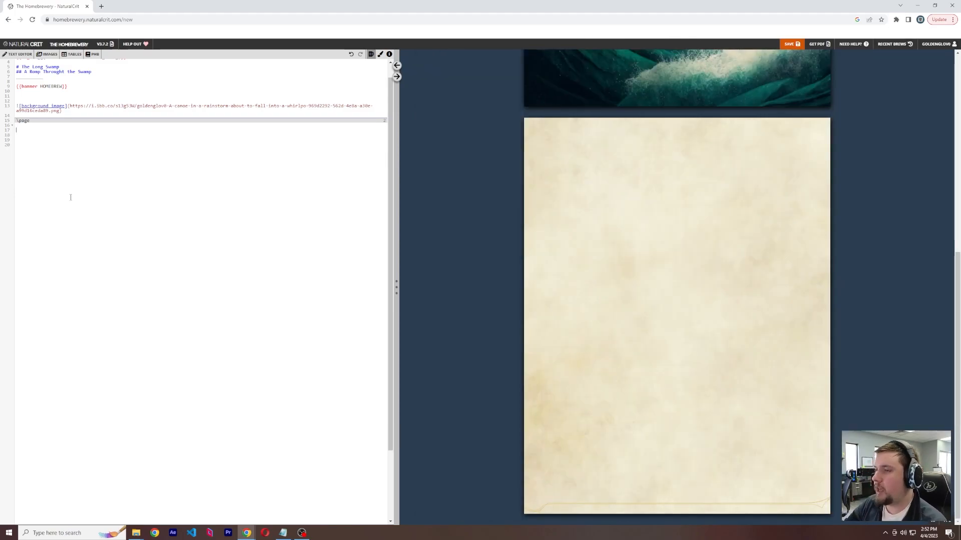
# - Write the first-level heading "The world of Faerun" on the second page with a line of filler text below it
pyautogui.write('# The wor')
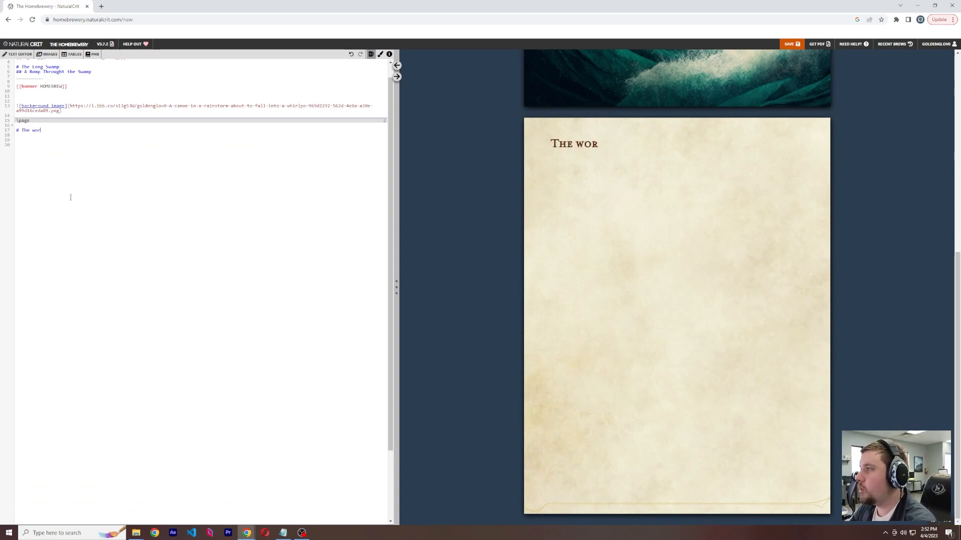
pyautogui.write('ld of Faerun')
pyautogui.press('Return')
pyautogui.write('Theed')
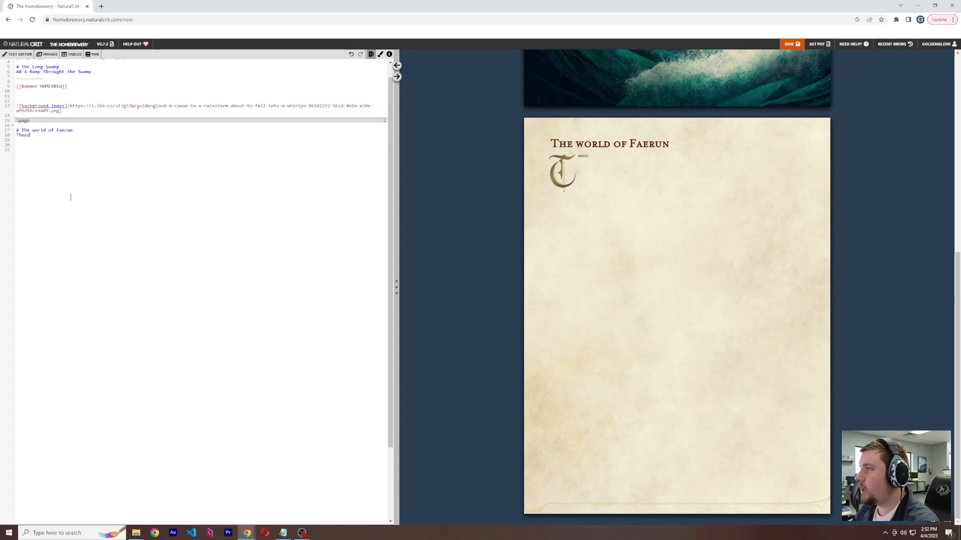
pyautogui.write('fdsjkaflkdsajkfjahksdfhasdjhkfhjksdajkfdsalkfkjdsahfjkhlsad')
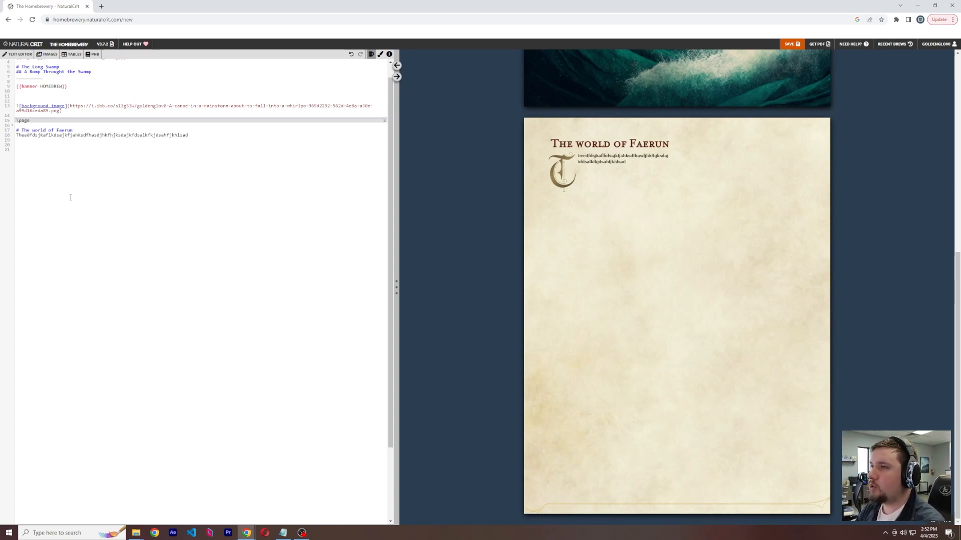
# - Remove the filler text and the first-level heading from the second page
pyautogui.hotkey('ctrl', 'z')
pyautogui.press('BackSpace')
pyautogui.press('BackSpace')
pyautogui.press('BackSpace')
pyautogui.press('BackSpace')
pyautogui.press('BackSpace')
pyautogui.press('BackSpace')
pyautogui.press('BackSpace')
pyautogui.press('BackSpace')
pyautogui.press('BackSpace')
pyautogui.press('BackSpace')
pyautogui.press('BackSpace')
pyautogui.press('BackSpace')
pyautogui.press('BackSpace')
pyautogui.press('BackSpace')
pyautogui.press('BackSpace')
pyautogui.press('BackSpace')
pyautogui.press('BackSpace')
pyautogui.press('BackSpace')
pyautogui.press('BackSpace')
pyautogui.press('BackSpace')
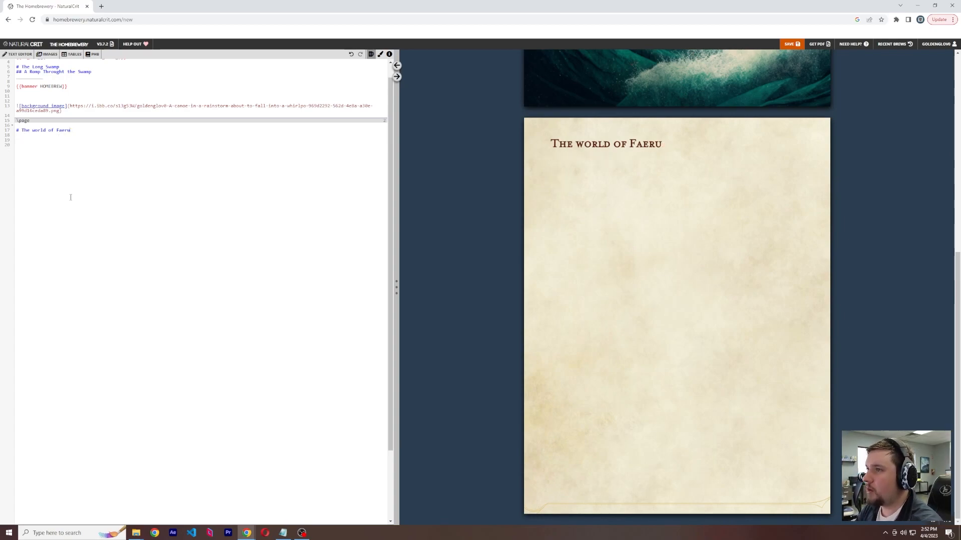
# - Write "The world of Faerun" as a second-level heading on the second page
pyautogui.write('# The wor')
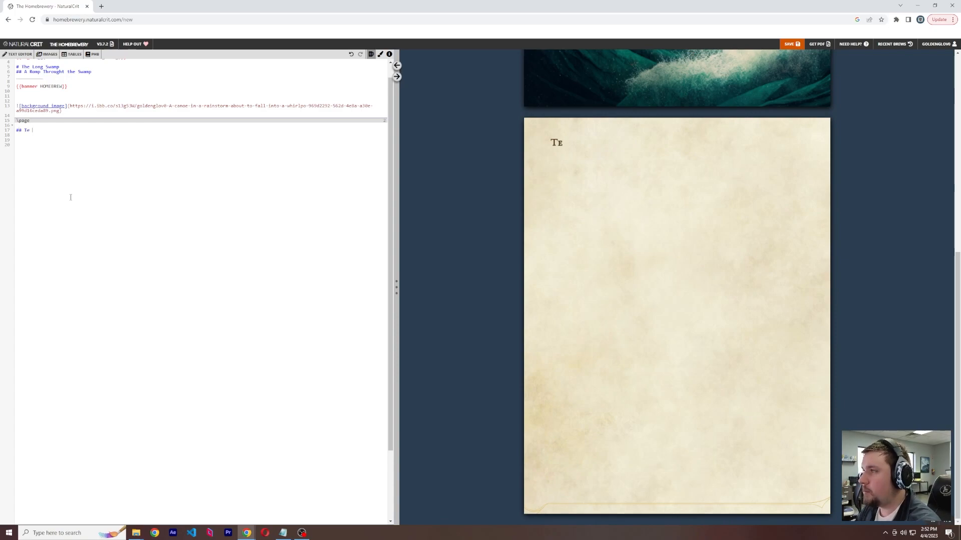
pyautogui.write('ld')
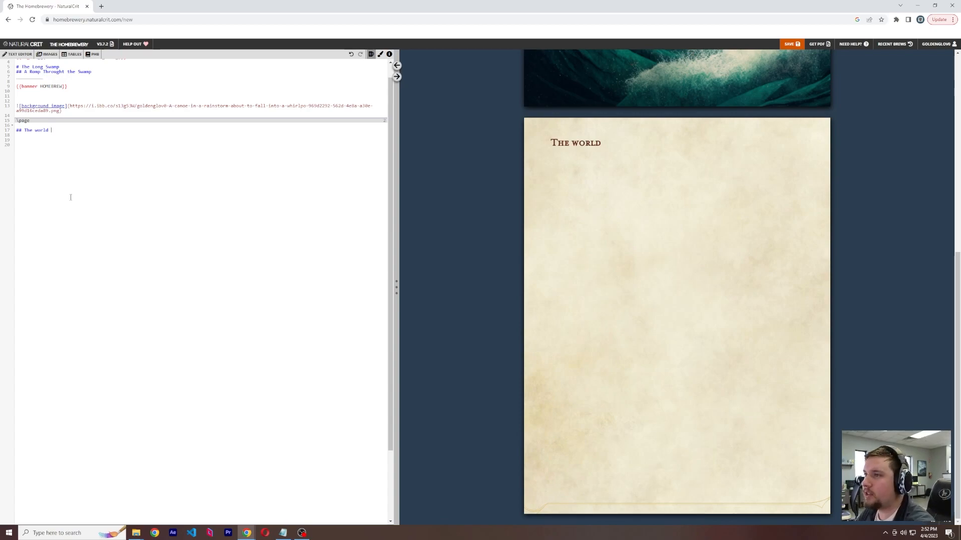
pyautogui.write('of Fa')
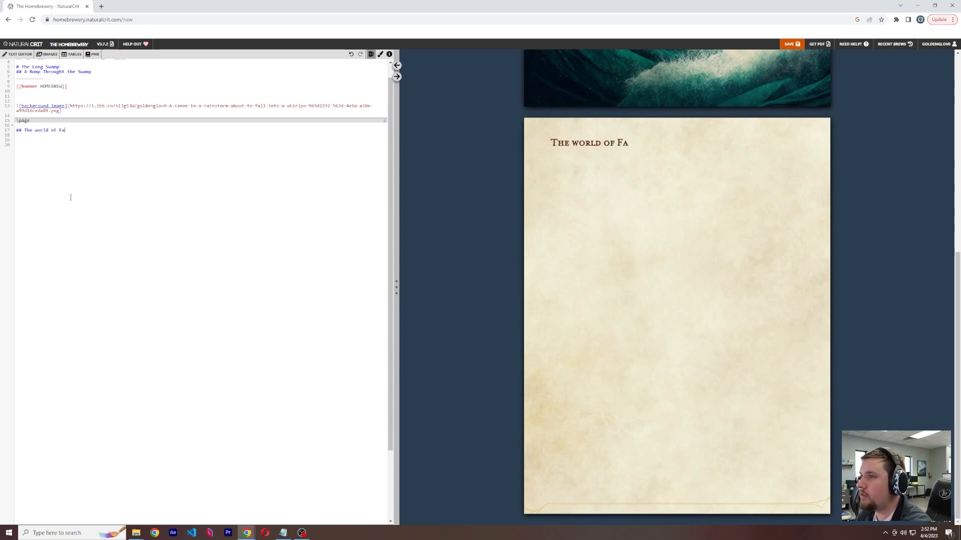
pyautogui.write('erun')
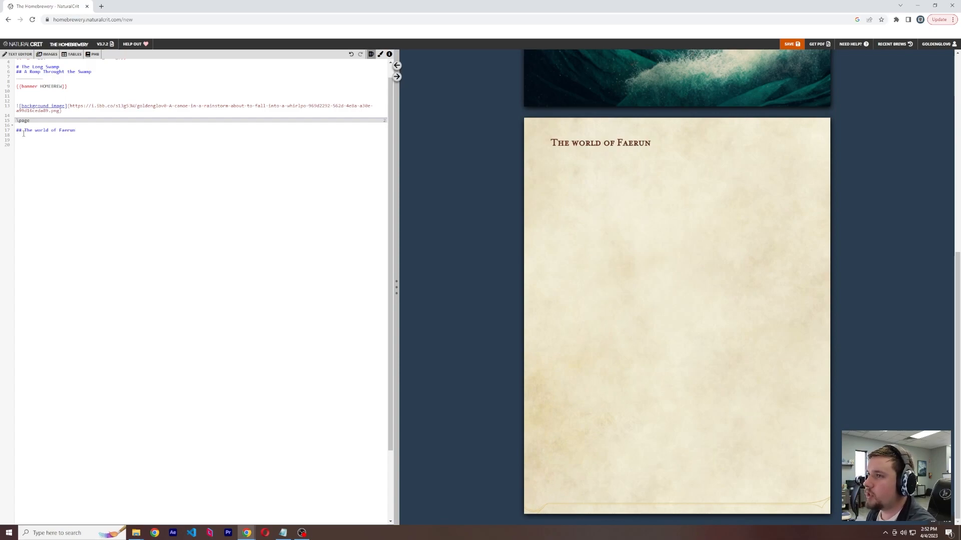
# - Extend the heading's marker to seven hash signs, and remove the hash signs one by one down to plain text
pyautogui.press('Home')
pyautogui.write('#####')
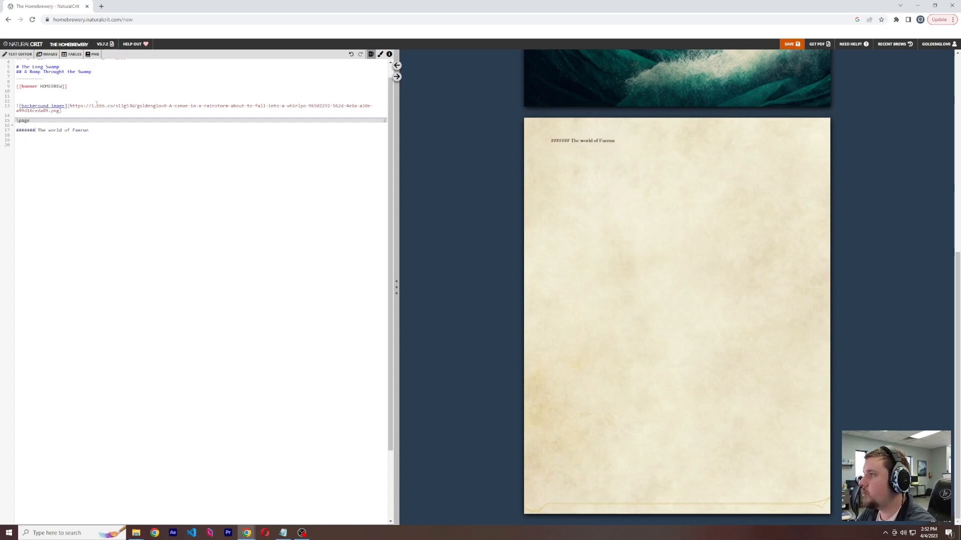
pyautogui.press('BackSpace')
pyautogui.press('BackSpace')
pyautogui.press('BackSpace')
pyautogui.press('BackSpace')
pyautogui.press('BackSpace')
pyautogui.press('BackSpace')
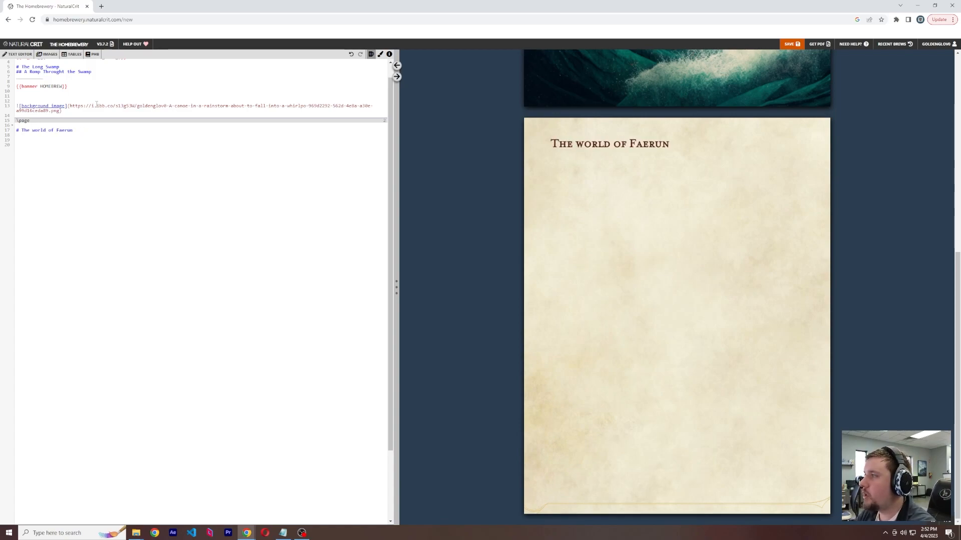
pyautogui.press('BackSpace')
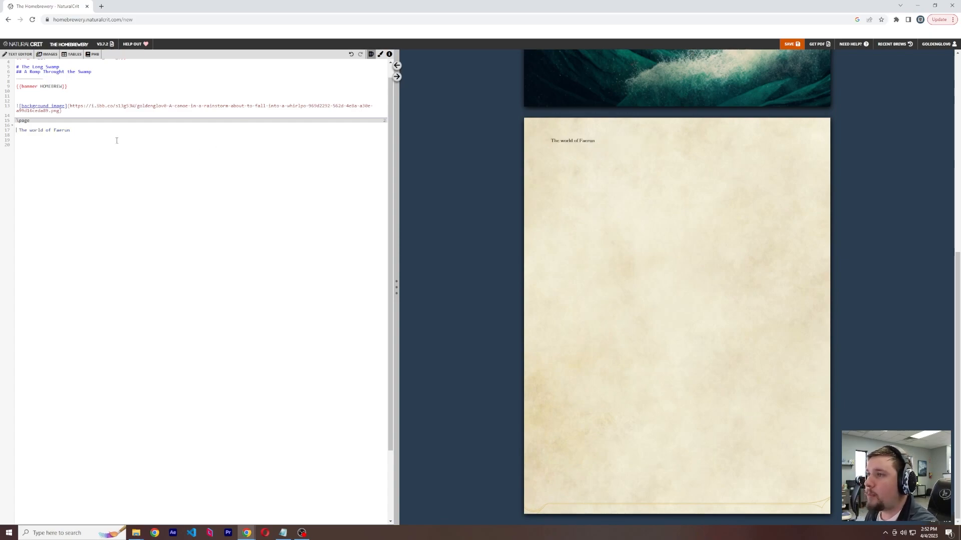
# - Replace the "The world of Faerun" text with a watercolor splatter snippet
pyautogui.moveTo(71, 131); pyautogui.dragTo(17, 131)
pyautogui.press('BackSpace')
pyautogui.moveTo(49, 58)
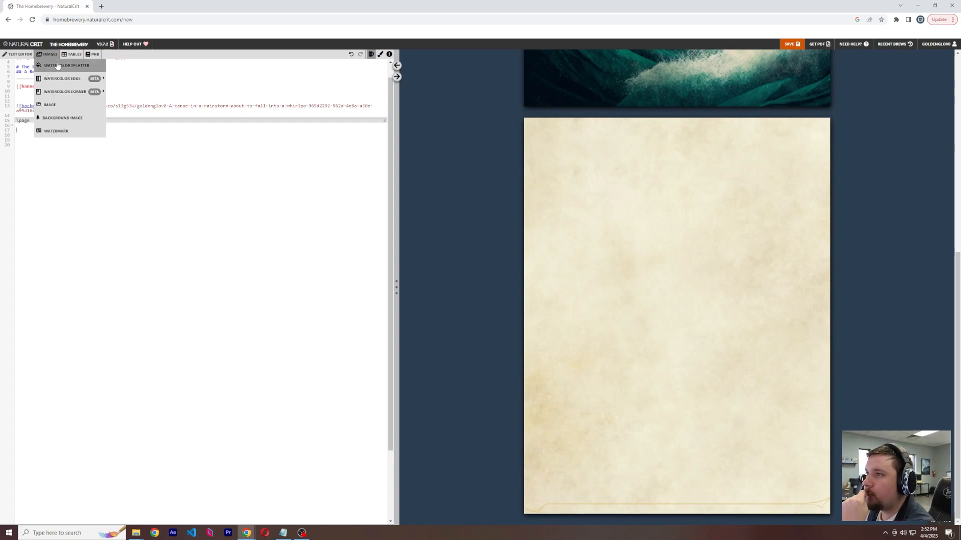
pyautogui.click(61, 65)
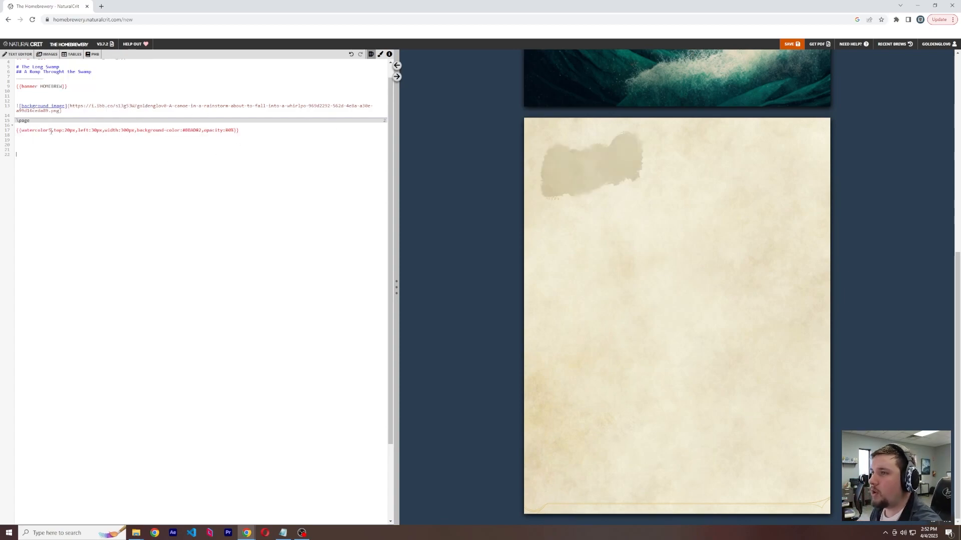
# - Try several other variant numbers for the watercolor splatter on the second page, and settle on watercolor5
pyautogui.press('BackSpace')
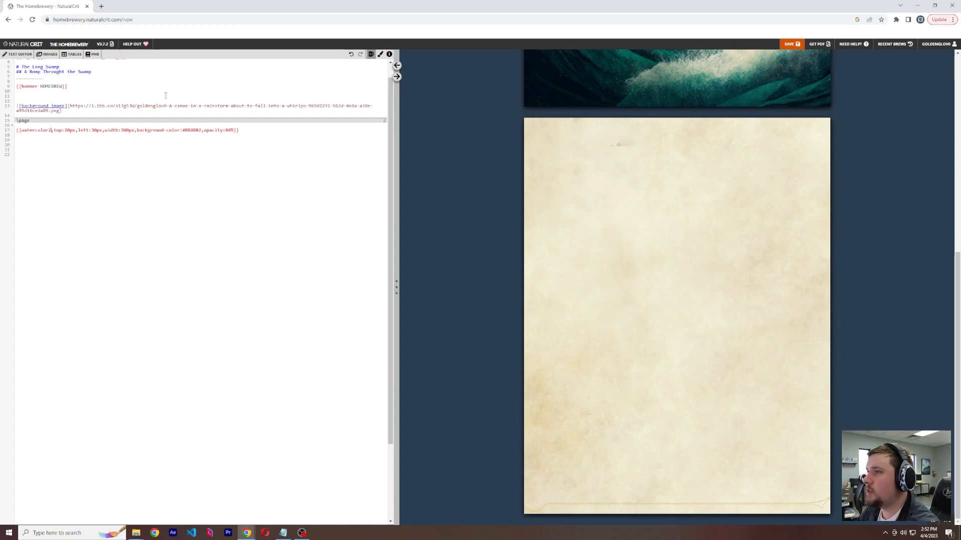
pyautogui.write('1')
pyautogui.press('BackSpace')
pyautogui.write('5')
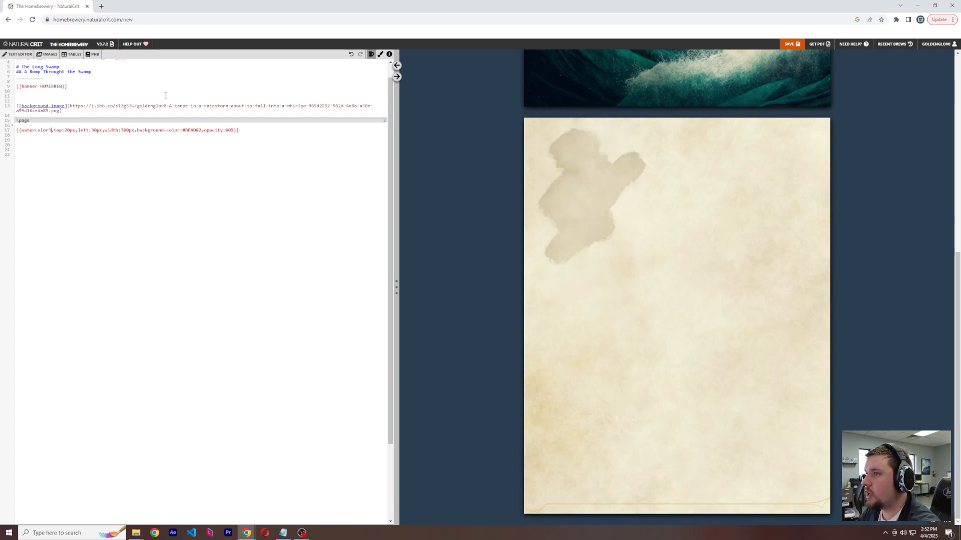
pyautogui.press('BackSpace')
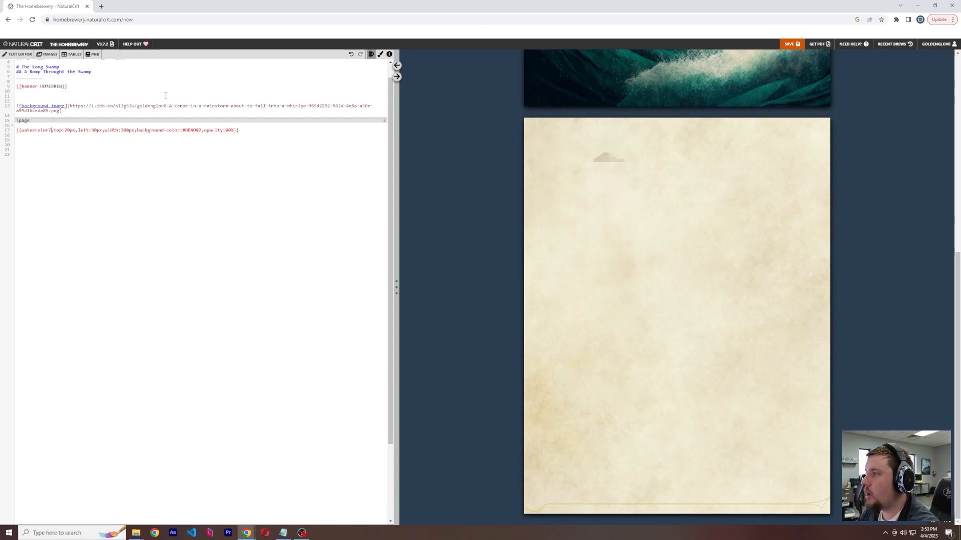
pyautogui.write('2')
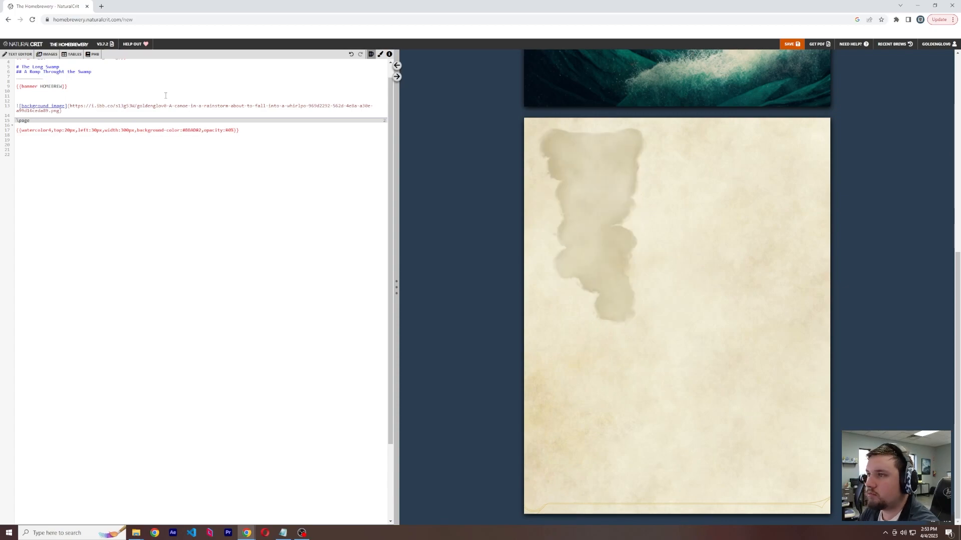
pyautogui.press('BackSpace')
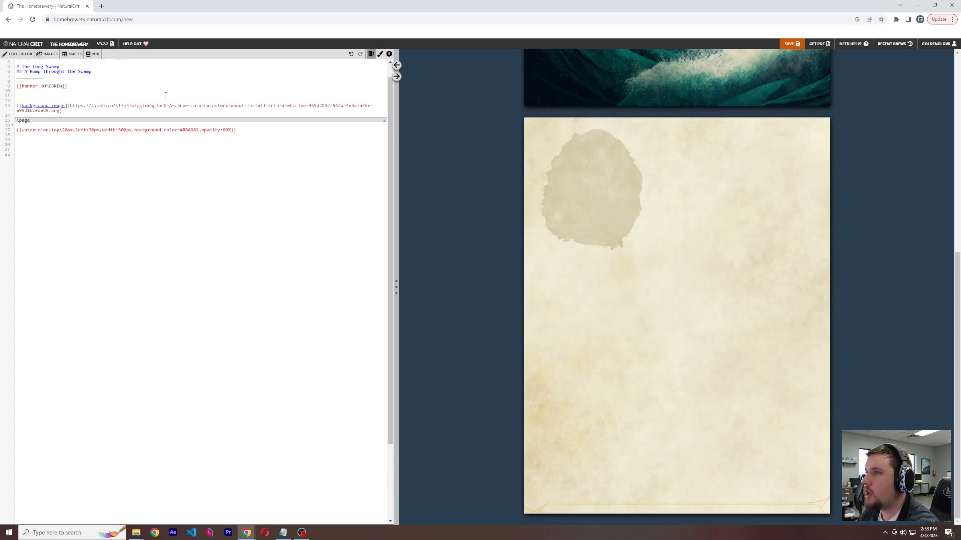
pyautogui.write('8')
pyautogui.press('BackSpace')
pyautogui.write('9')
pyautogui.press('BackSpace')
pyautogui.write('5')
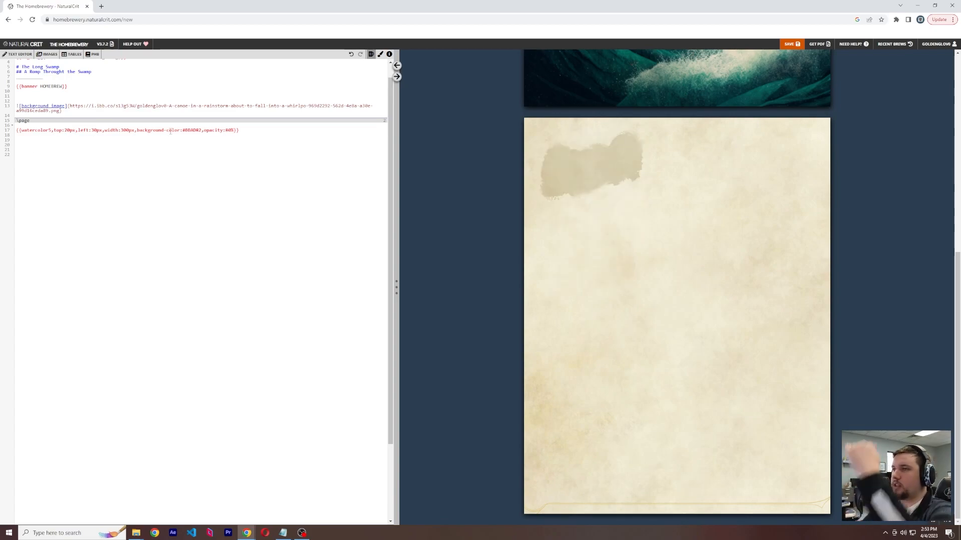
# - Set the watercolor5 splatter's top offset to 240px, width to 4500px, background colour to #BBAD32 and opacity to 30%
pyautogui.write('00')
pyautogui.press('BackSpace')
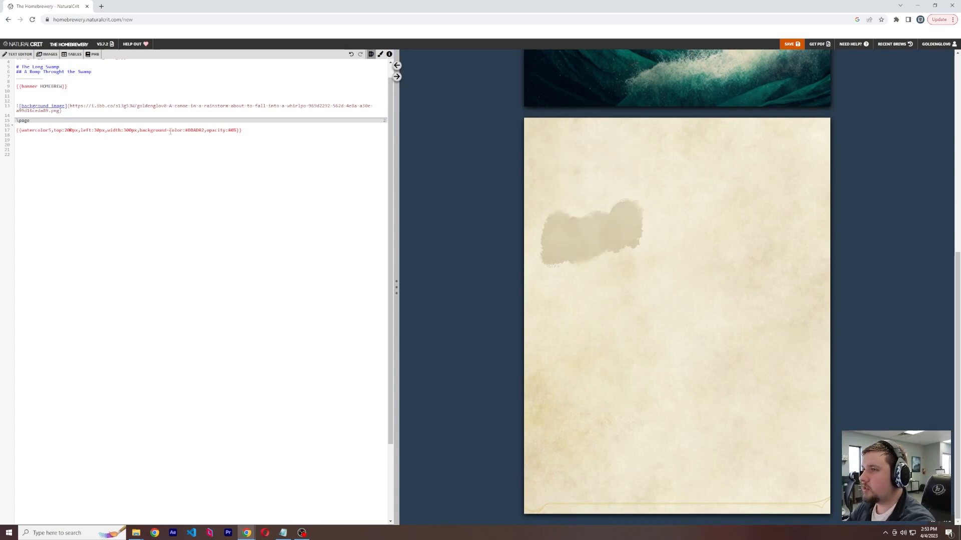
pyautogui.press('BackSpace')
pyautogui.write('4')
pyautogui.press('BackSpace')
pyautogui.write('5')
pyautogui.press('BackSpace')
pyautogui.write('7')
pyautogui.press('BackSpace')
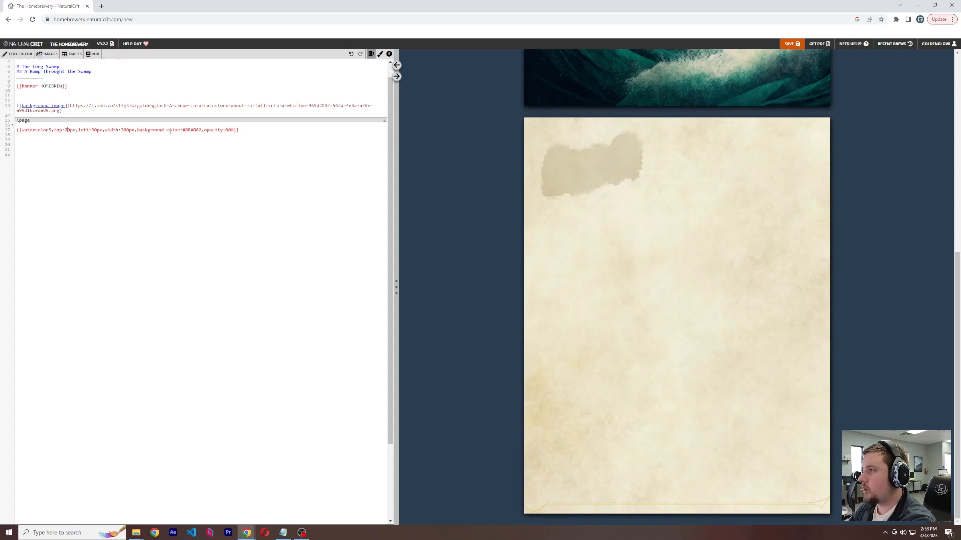
pyautogui.write('45')
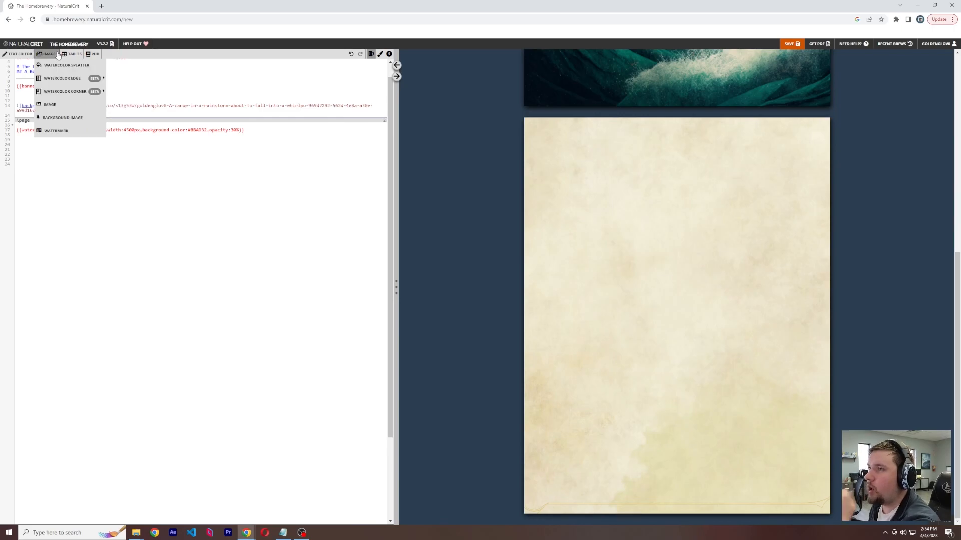
# - Try a watercolor edge image across the top of the second page, and undo it
pyautogui.moveTo(47, 54)
pyautogui.moveTo(69, 89)
pyautogui.moveTo(93, 80)
pyautogui.click(119, 66)
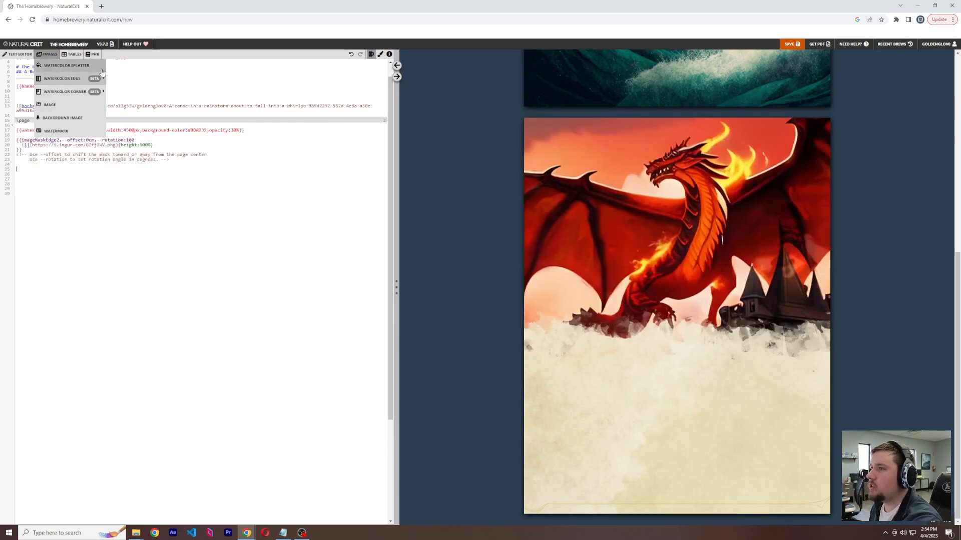
pyautogui.moveTo(71, 54)
pyautogui.hotkey('ctrl', 'z')
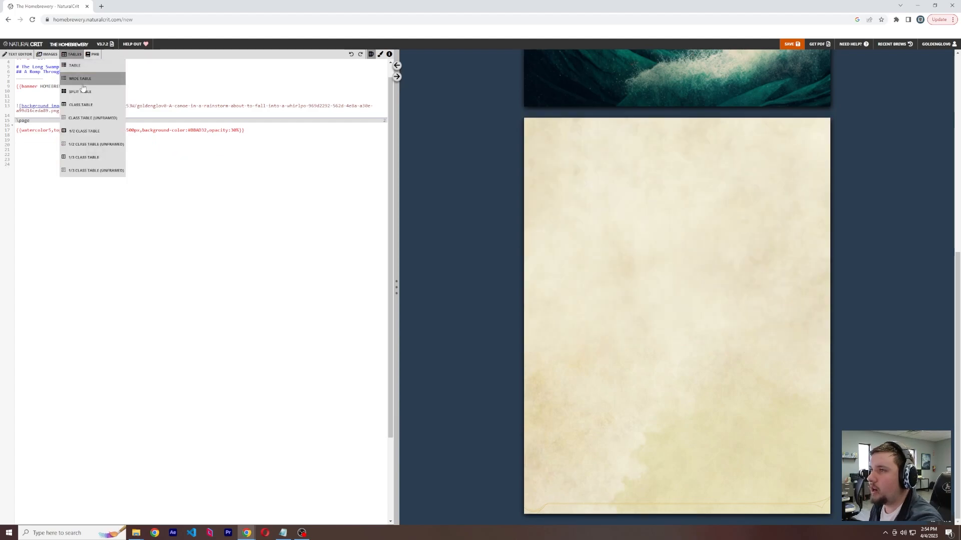
# - Insert a watercolor edge image with a rotation of 90 along the left side of the second page
pyautogui.moveTo(69, 89)
pyautogui.click(118, 92)
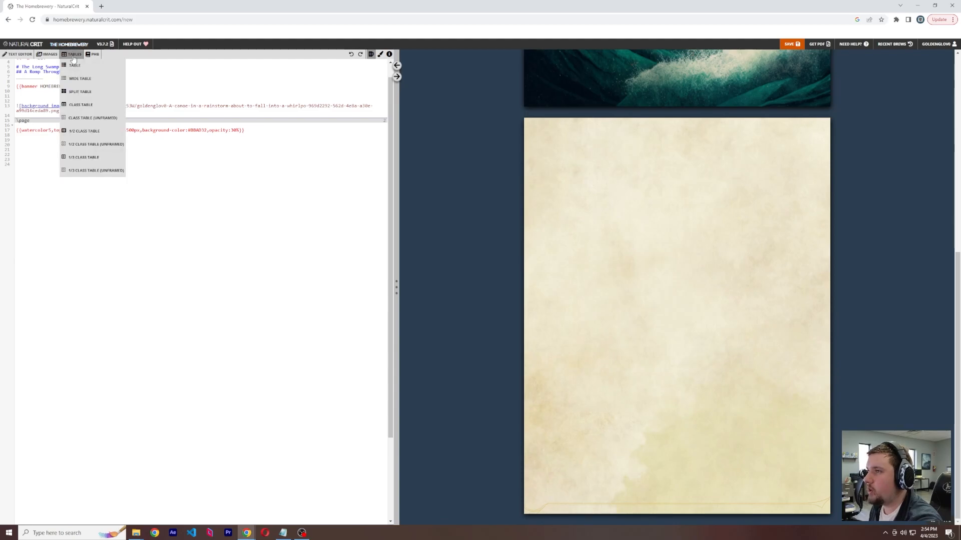
pyautogui.moveTo(57, 59)
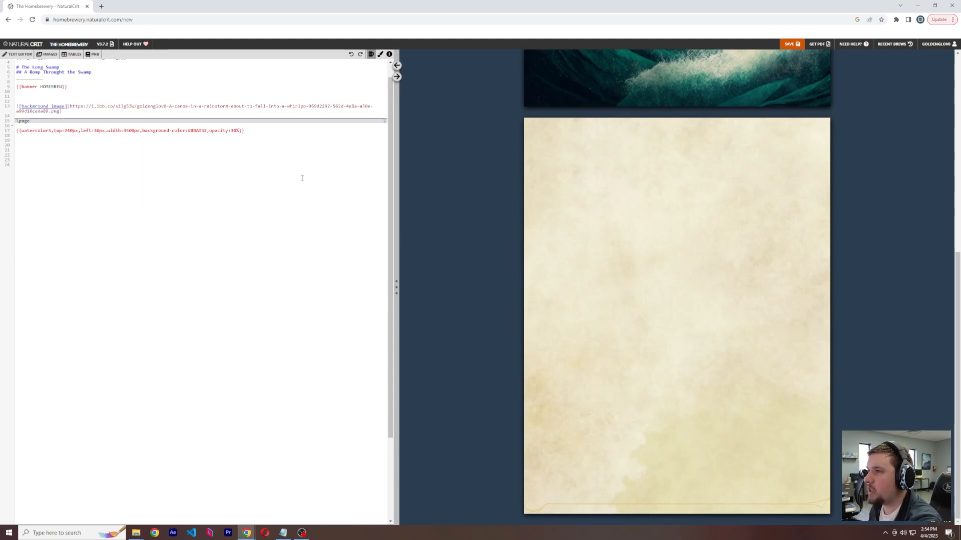
pyautogui.scroll(1, 298, 175)
pyautogui.scroll(7, 699, 280)
pyautogui.scroll(-7, 667, 281)
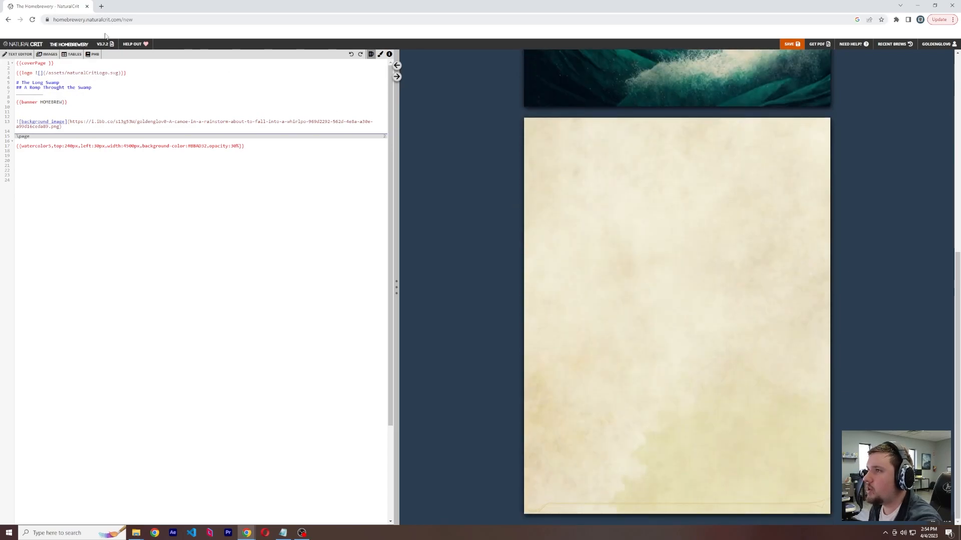
pyautogui.moveTo(65, 91)
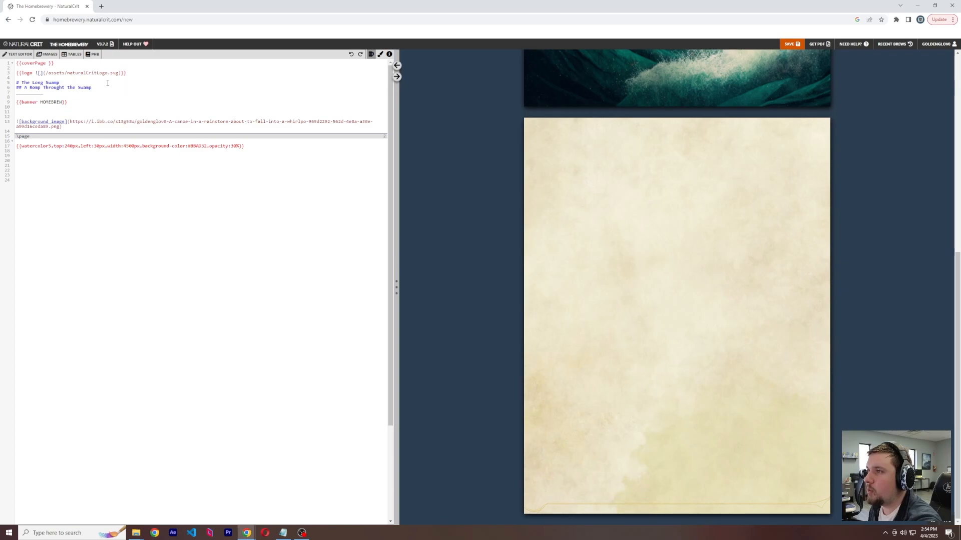
pyautogui.click(123, 105)
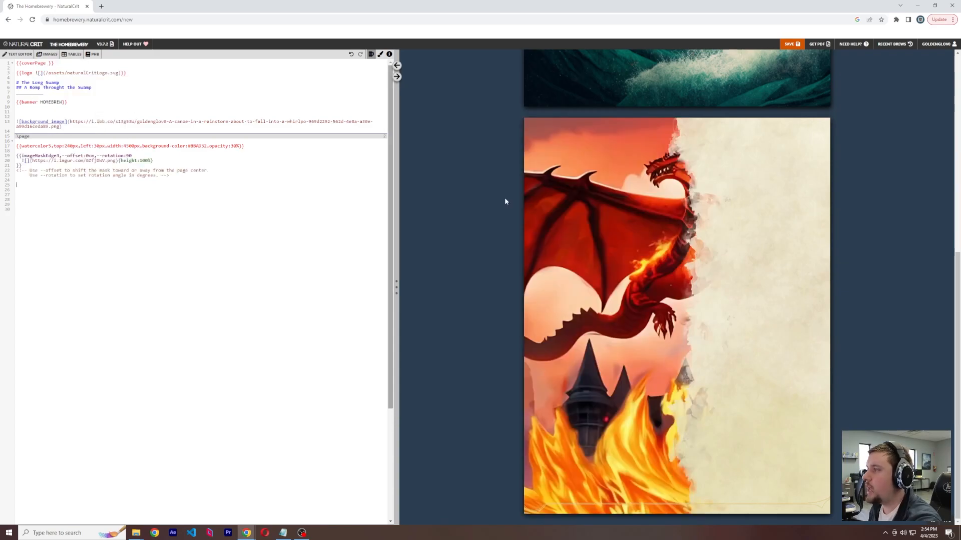
# - Write the placeholder text "tsetsd" below the edge image code, insert a \column break above it, and add "d****" a few lines below
pyautogui.write('tsetsd')
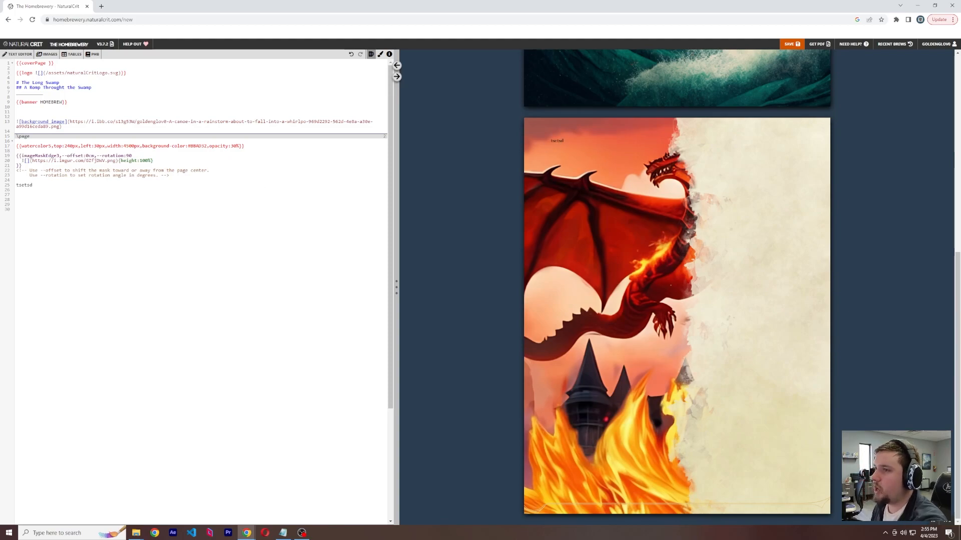
pyautogui.press('Up')
pyautogui.write('\\column')
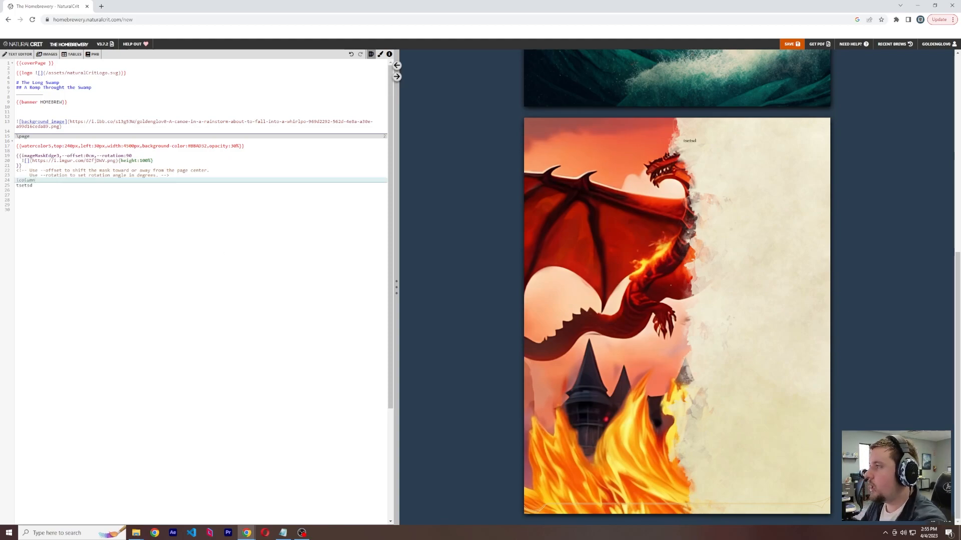
pyautogui.click(102, 209)
pyautogui.write('d****')
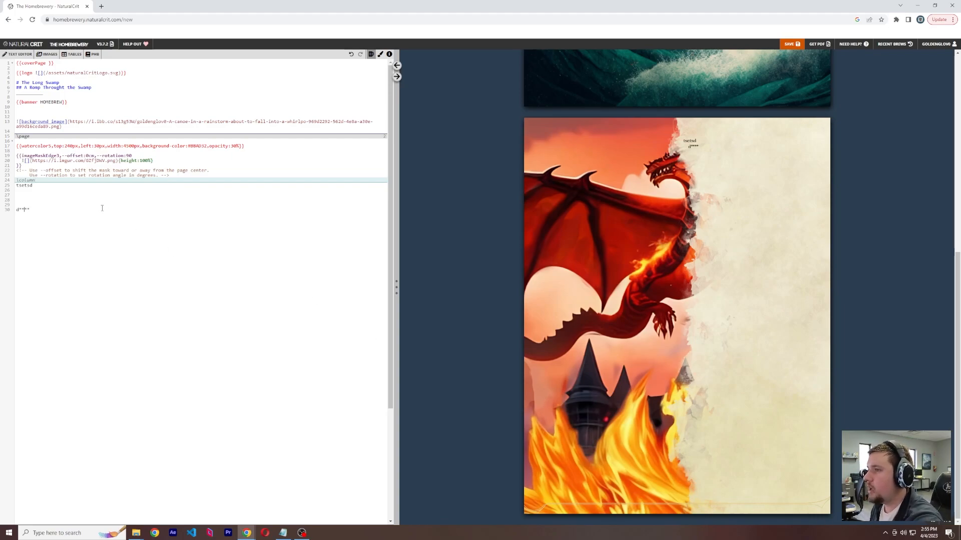
# - Replace the placeholder text with a second watercolor5 splatter line, and swap that for four copies of the filler paragraph
pyautogui.moveTo(102, 208); pyautogui.dragTo(16, 184)
pyautogui.write('{{watercolor5,top:240px,left:30px,width:4500px,background-color:#02,opacity:80%}}')
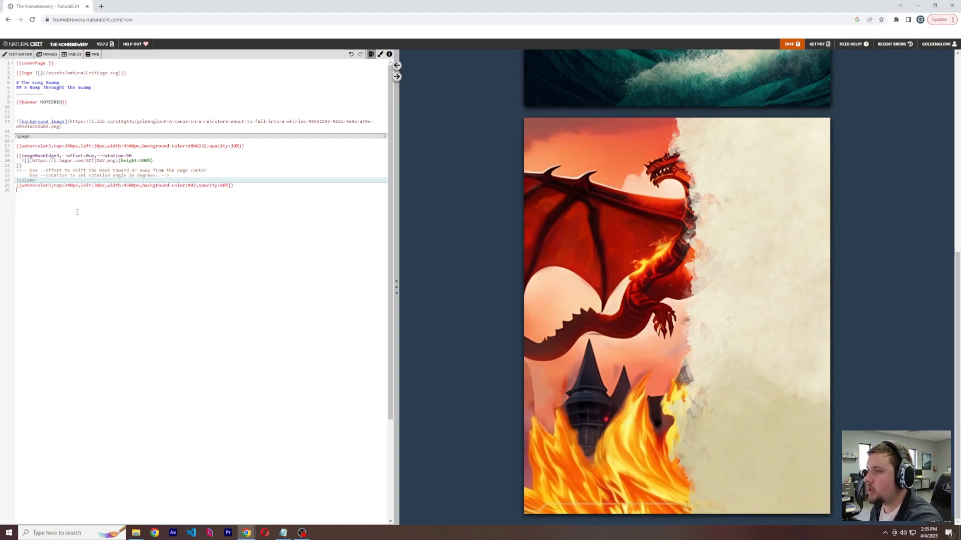
pyautogui.hotkey('ctrl', 'z')
pyautogui.hotkey('ctrl', 'z')
pyautogui.hotkey('ctrl', 'z')
pyautogui.hotkey('ctrl', 'z')
pyautogui.hotkey('ctrl', 'z')
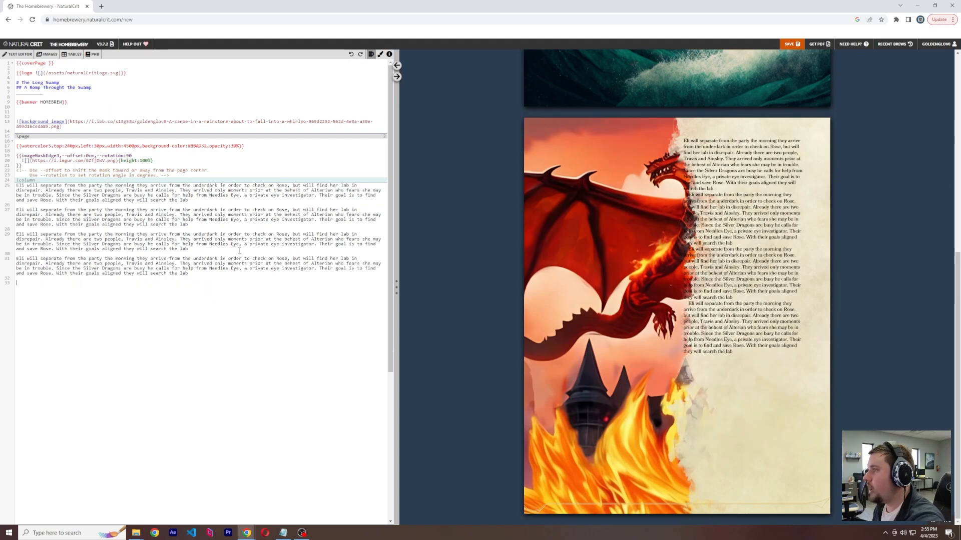
# - Reduce the second column's filler text to one paragraph, and refill the column with six copies of it
pyautogui.hotkey('ctrl', 'z')
pyautogui.hotkey('ctrl', 'z')
pyautogui.hotkey('ctrl', 'z')
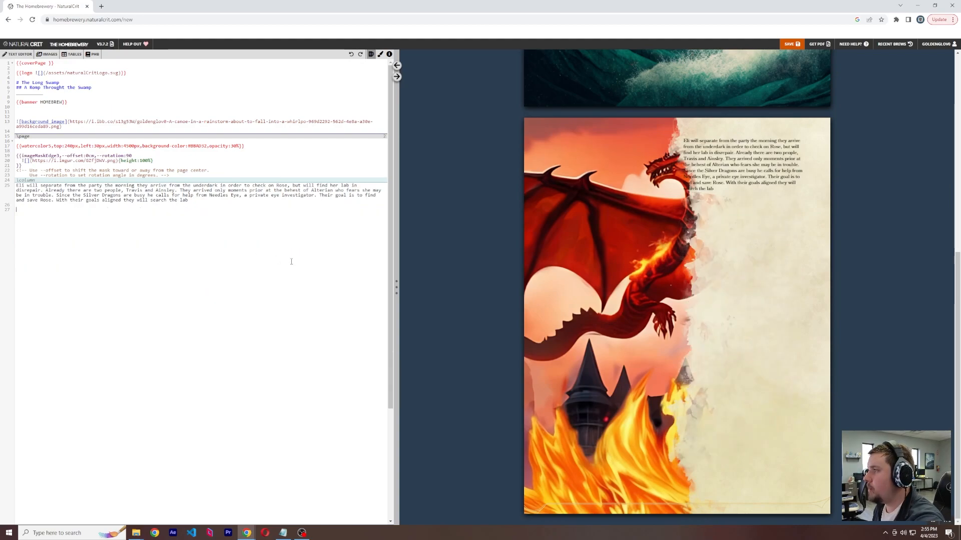
pyautogui.hotkey('ctrl', 'y')
pyautogui.hotkey('ctrl', 'y')
pyautogui.hotkey('ctrl', 'y')
pyautogui.hotkey('ctrl', 'y')
pyautogui.hotkey('ctrl', 'y')
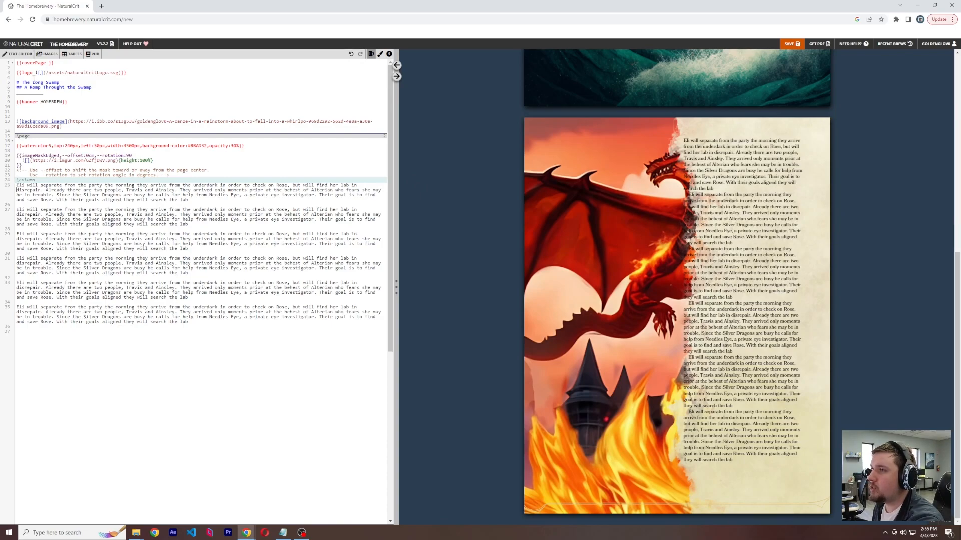
# - Try a {{width:100px}} spacing snippet before the first filler paragraph, and undo back to the "tsetsd" placeholder text
pyautogui.moveTo(18, 54)
pyautogui.click(30, 104)
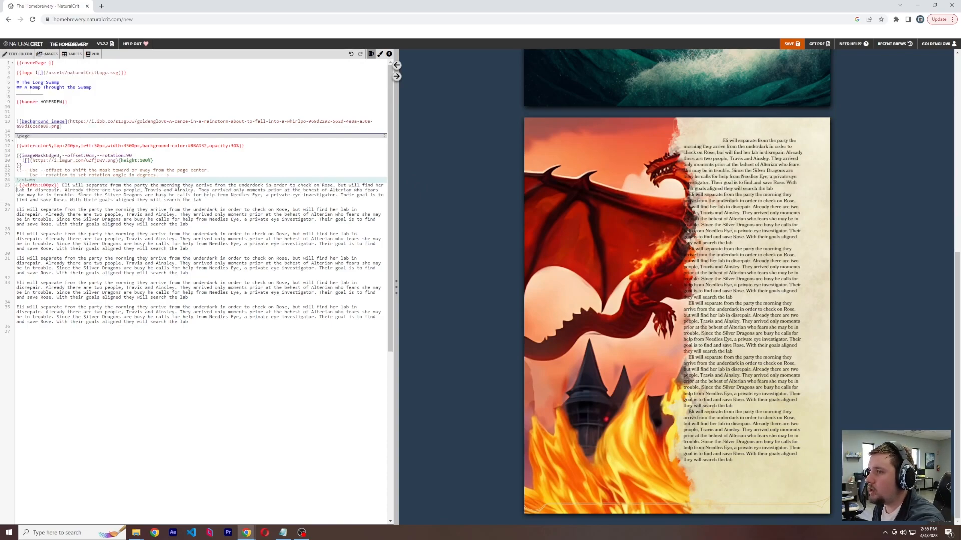
pyautogui.hotkey('ctrl', 'z')
pyautogui.hotkey('ctrl', 'z')
pyautogui.hotkey('ctrl', 'z')
pyautogui.hotkey('ctrl', 'z')
pyautogui.hotkey('ctrl', 'z')
pyautogui.hotkey('ctrl', 'z')
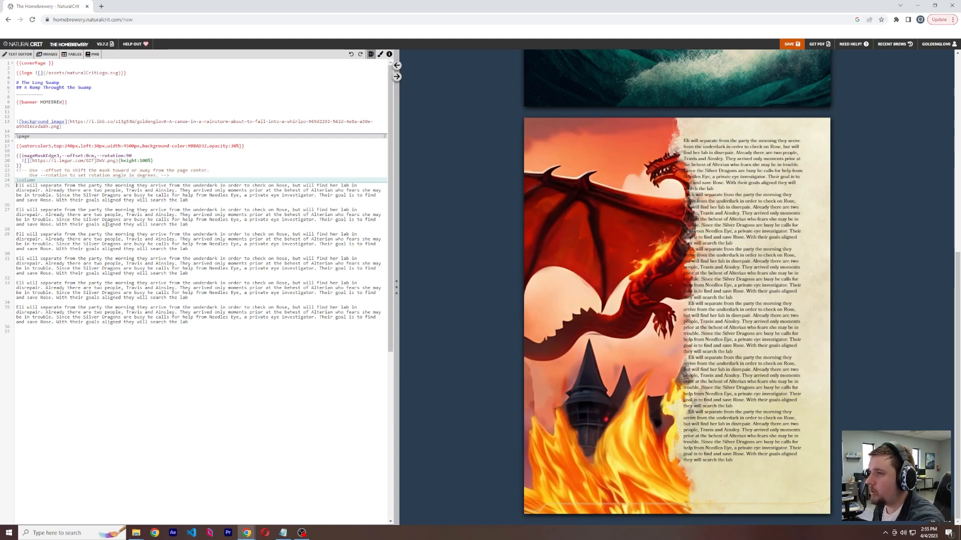
pyautogui.hotkey('ctrl', 'z')
pyautogui.hotkey('ctrl', 'z')
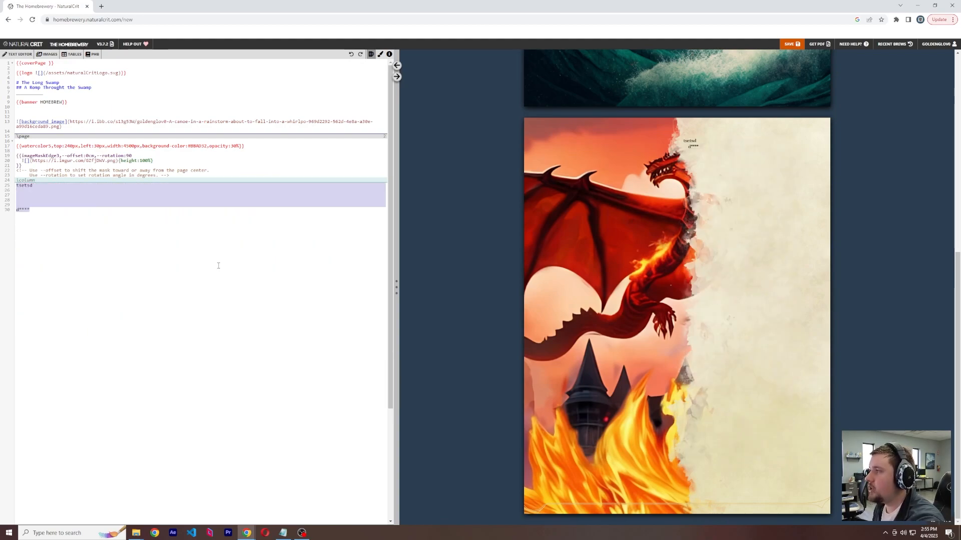
# - Delete the placeholder text below the column break, and fill the second column with five copies of the filler paragraph
pyautogui.moveTo(21, 195); pyautogui.dragTo(10, 188)
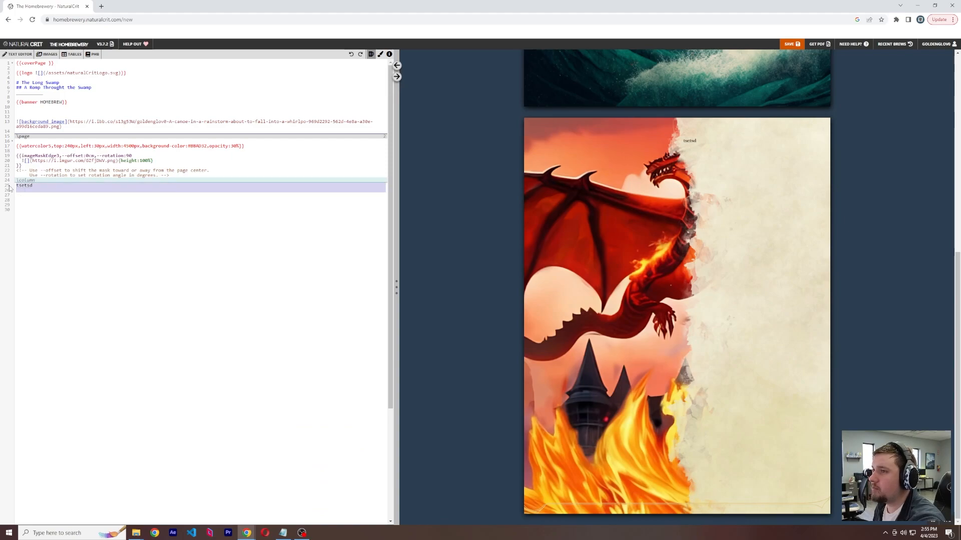
pyautogui.press('BackSpace')
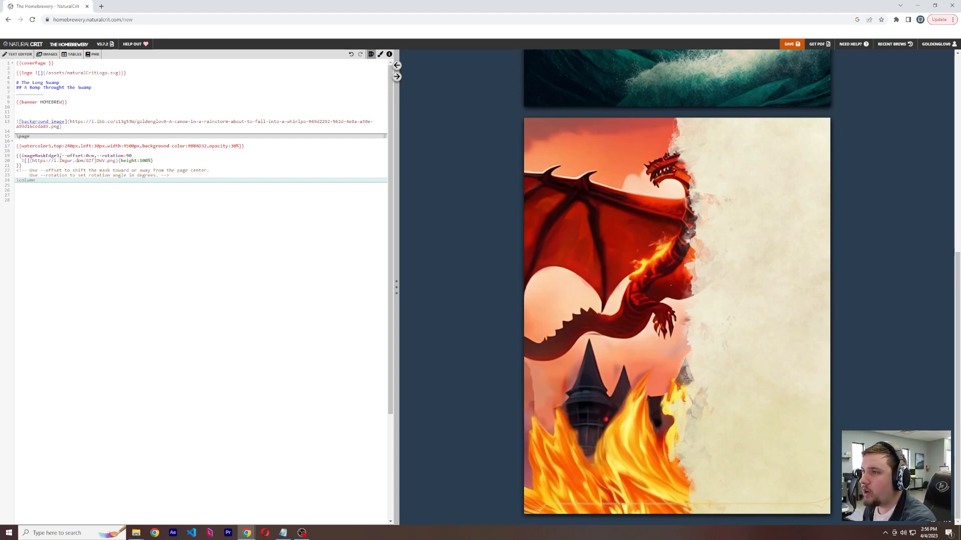
pyautogui.hotkey('ctrl', 'z')
pyautogui.hotkey('ctrl', 'z')
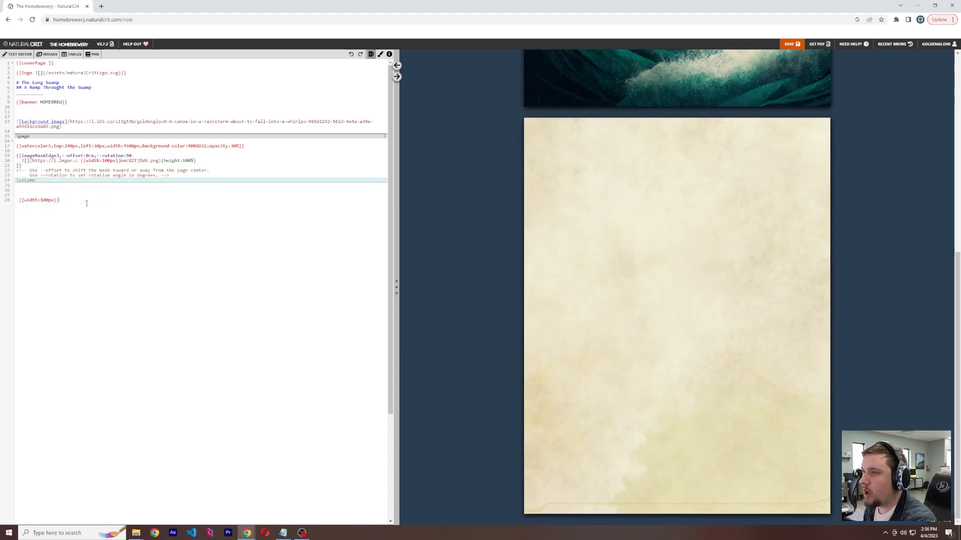
pyautogui.hotkey('ctrl', 'v')
pyautogui.hotkey('ctrl', 'v')
pyautogui.hotkey('ctrl', 'v')
pyautogui.hotkey('ctrl', 'v')
pyautogui.hotkey('ctrl', 'v')
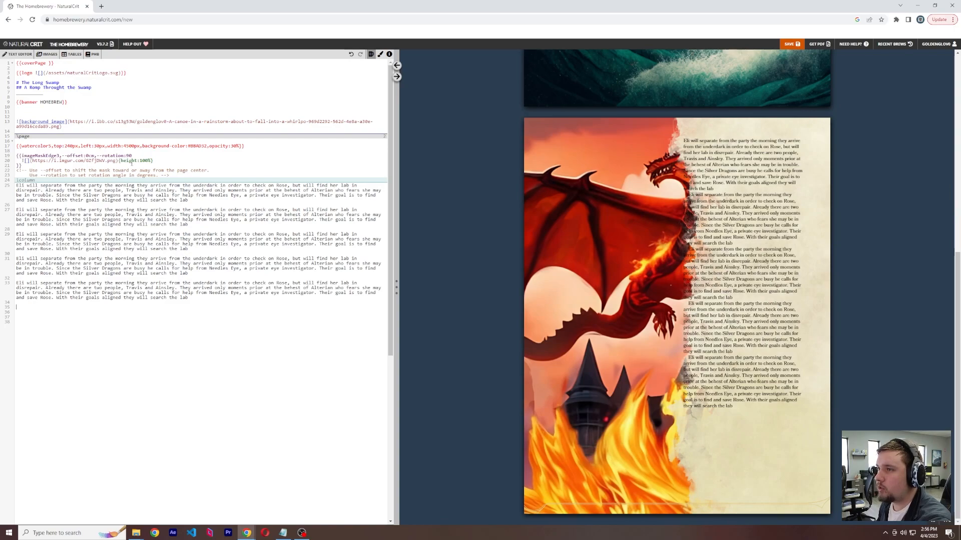
# - Try an offset of 5cm for the watercolor edge image, and set the offset to -2cm
pyautogui.click(93, 151)
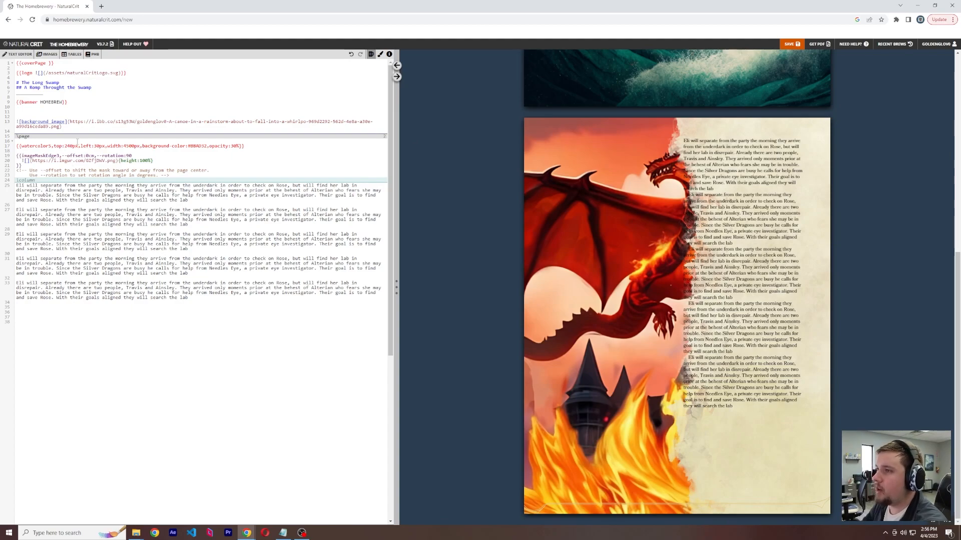
pyautogui.press('BackSpace')
pyautogui.write('5')
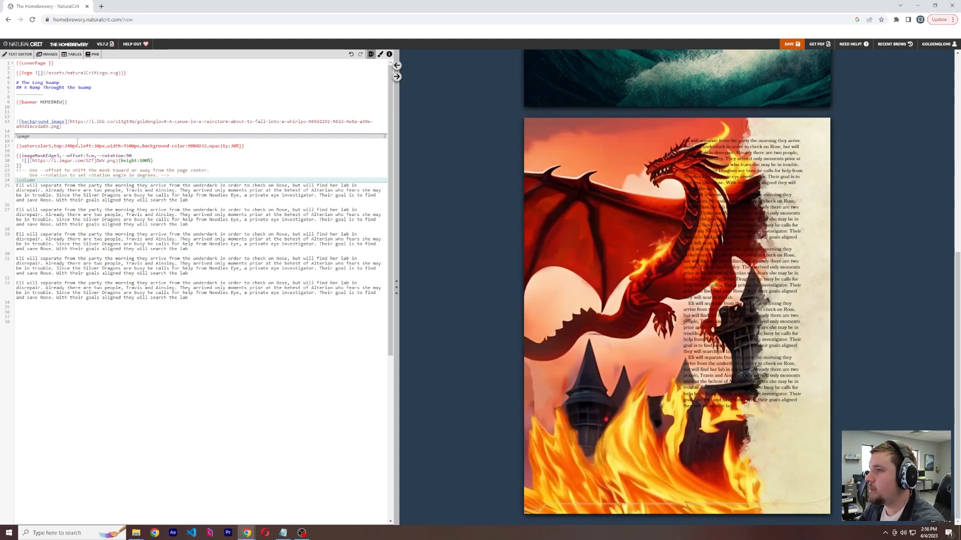
pyautogui.press('Left')
pyautogui.write('-')
pyautogui.press('Delete')
pyautogui.write('-')
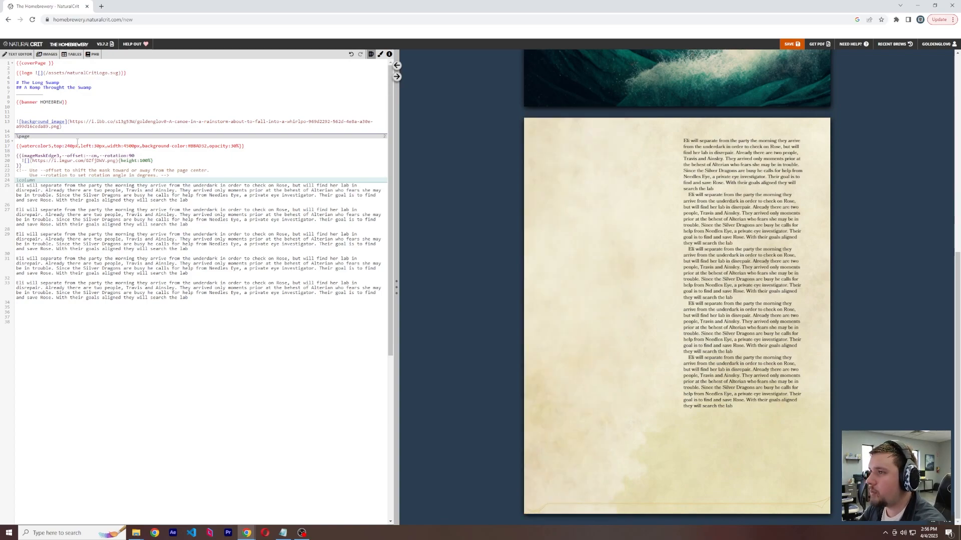
pyautogui.press('BackSpace')
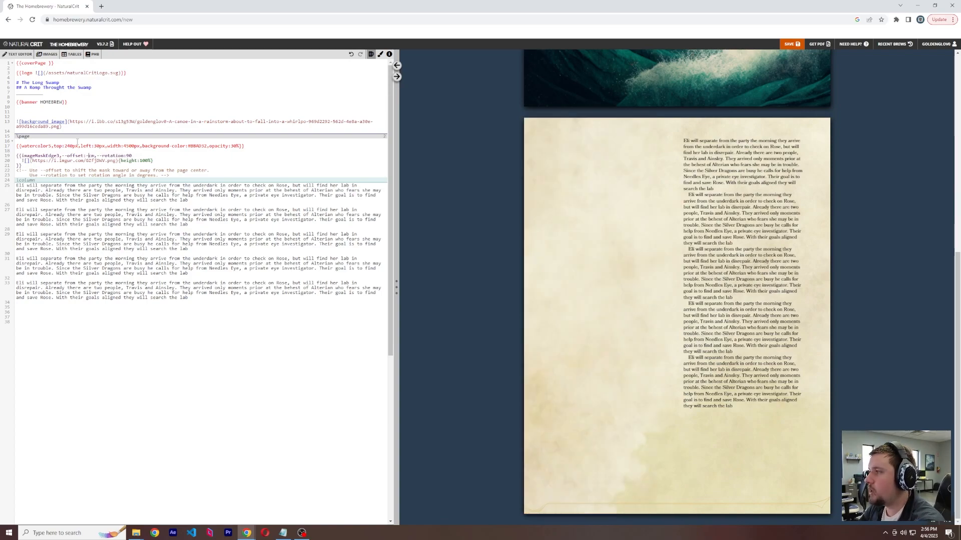
pyautogui.write('2')
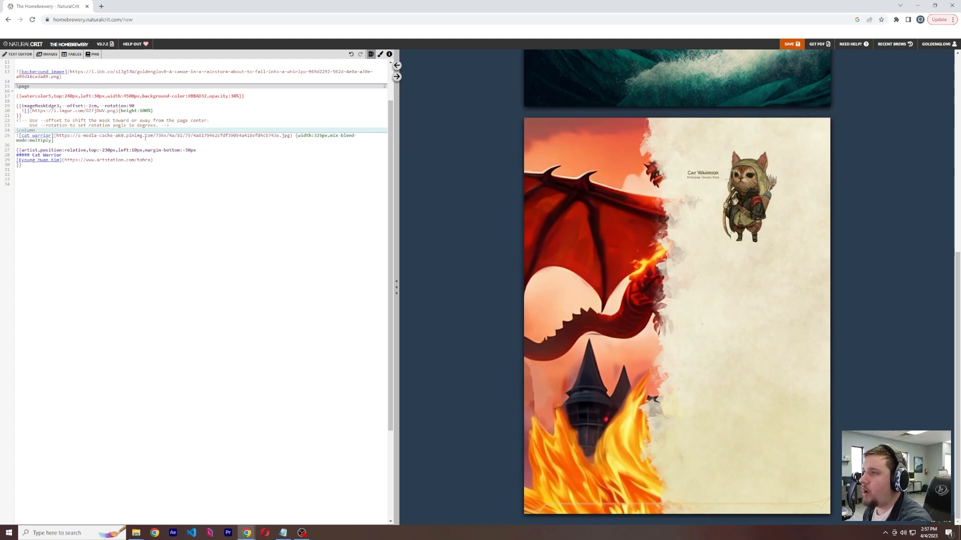
# - Try removing the artist credit block below the cat warrior image, and restore it
pyautogui.moveTo(56, 142)
pyautogui.mouseDown()
pyautogui.moveTo(5, 136)
pyautogui.moveTo(126, 135)
pyautogui.moveTo(16, 145)
pyautogui.moveTo(58, 153)
pyautogui.mouseUp()
pyautogui.click(66, 146)
pyautogui.click(135, 136)
pyautogui.press('BackSpace')
pyautogui.press('BackSpace')
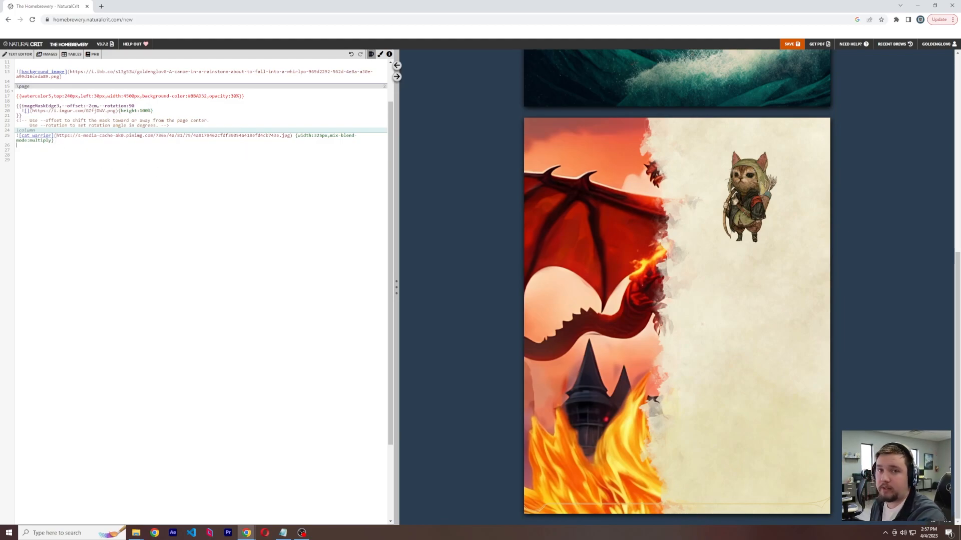
pyautogui.moveTo(60, 142); pyautogui.dragTo(7, 136)
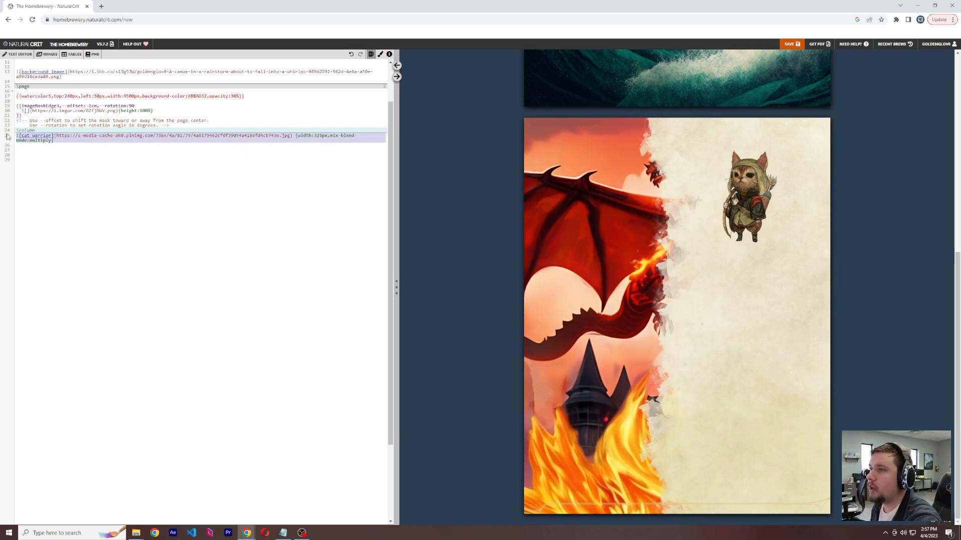
pyautogui.click(68, 151)
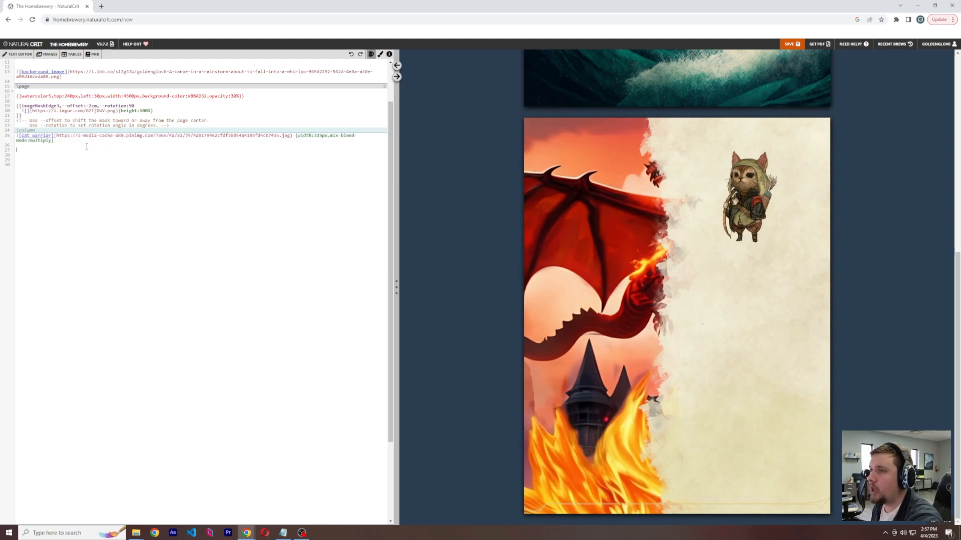
pyautogui.write('{{artist,position:relative,top:-230px,left:10px,margin-bottom:-30px ##### Cat Warrior [Kyoung Hwan Kim](https://www.artstation.com/tahra) }}')
# - Replace the "Cat Warrior" title and the artist link in the credit block with "My Art Monster"
pyautogui.click(70, 169)
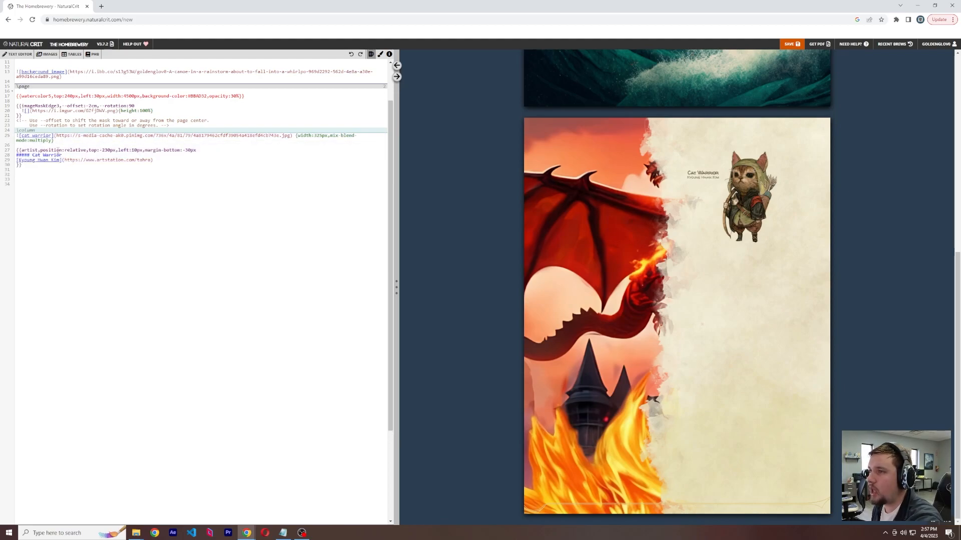
pyautogui.click(159, 160)
pyautogui.moveTo(159, 160); pyautogui.dragTo(32, 156)
pyautogui.press('BackSpace')
pyautogui.write('My ')
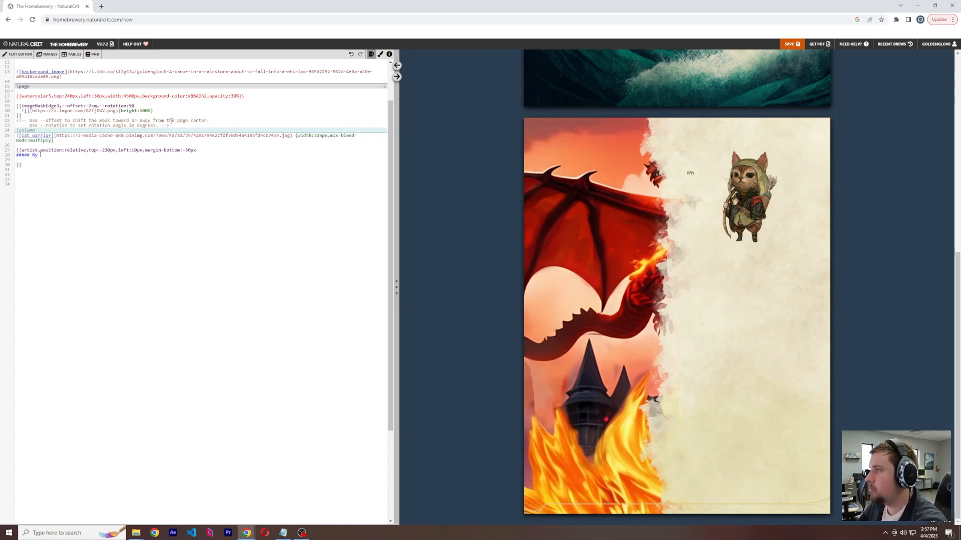
pyautogui.write('Art Monster')
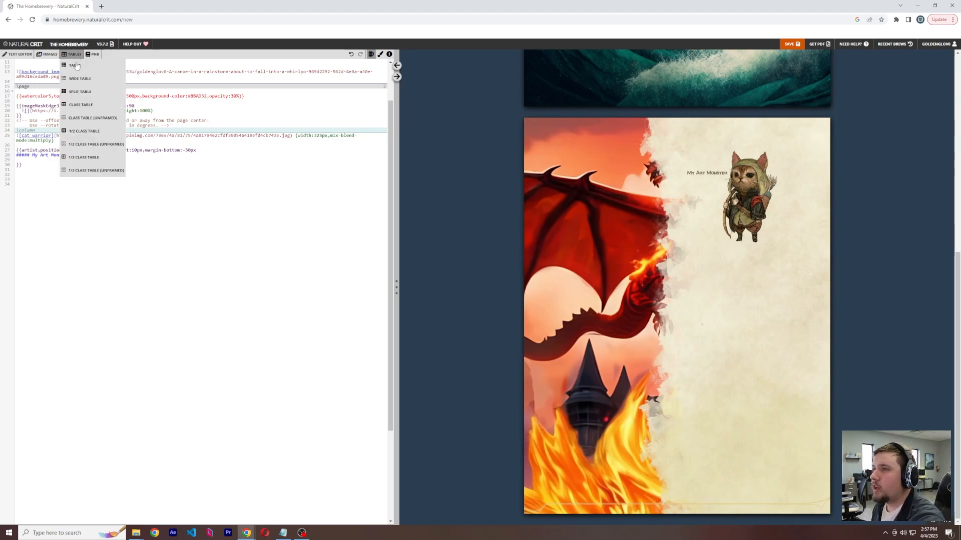
# - Insert the Table, Wide Table, Split Table, Class Table and unframed Class Table snippets after the "My Art Monster" heading
pyautogui.click(75, 65)
pyautogui.click(75, 79)
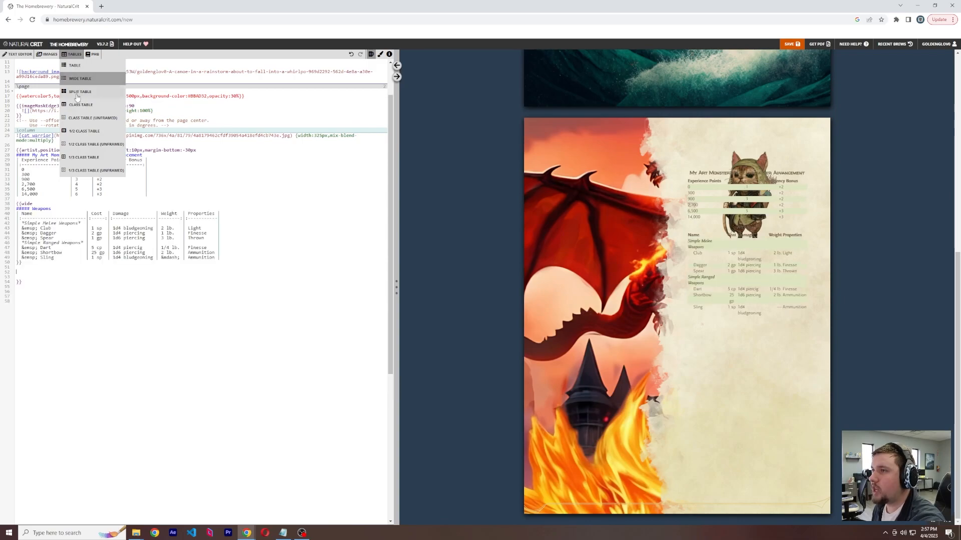
pyautogui.click(80, 92)
pyautogui.click(81, 104)
pyautogui.click(93, 117)
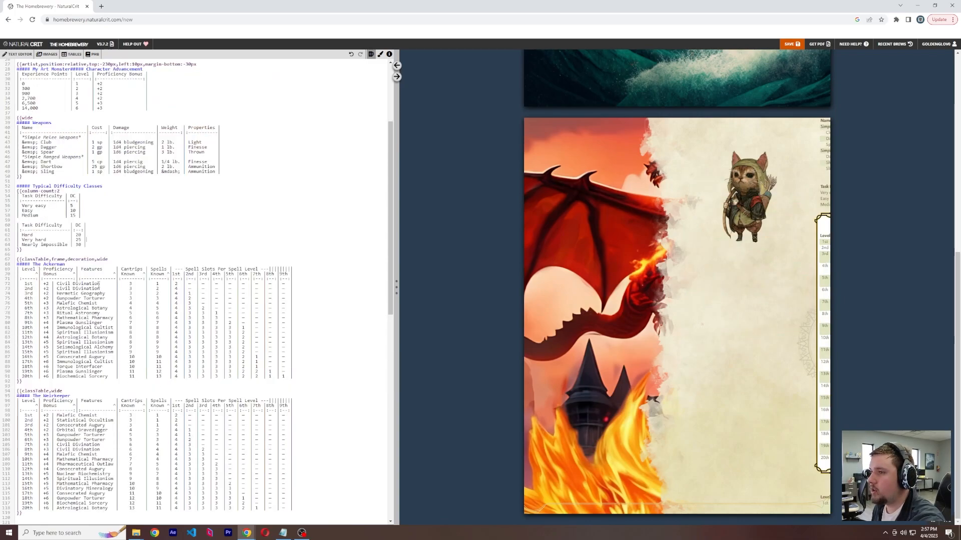
# - Delete both class tables, the split difficulty table and the Weapons table, leaving the Character Advancement table
pyautogui.moveTo(294, 513); pyautogui.dragTo(18, 391)
pyautogui.press('BackSpace')
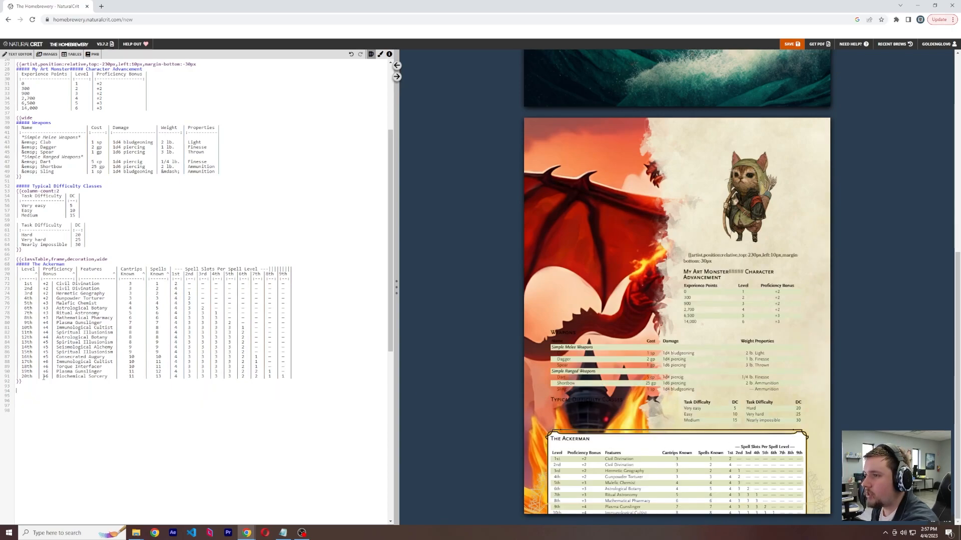
pyautogui.moveTo(30, 388); pyautogui.dragTo(16, 187)
pyautogui.press('BackSpace')
pyautogui.press('BackSpace')
pyautogui.moveTo(45, 217); pyautogui.dragTo(16, 122)
pyautogui.press('BackSpace')
pyautogui.scroll(3, 100, 250)
pyautogui.moveTo(109, 266); pyautogui.dragTo(37, 258)
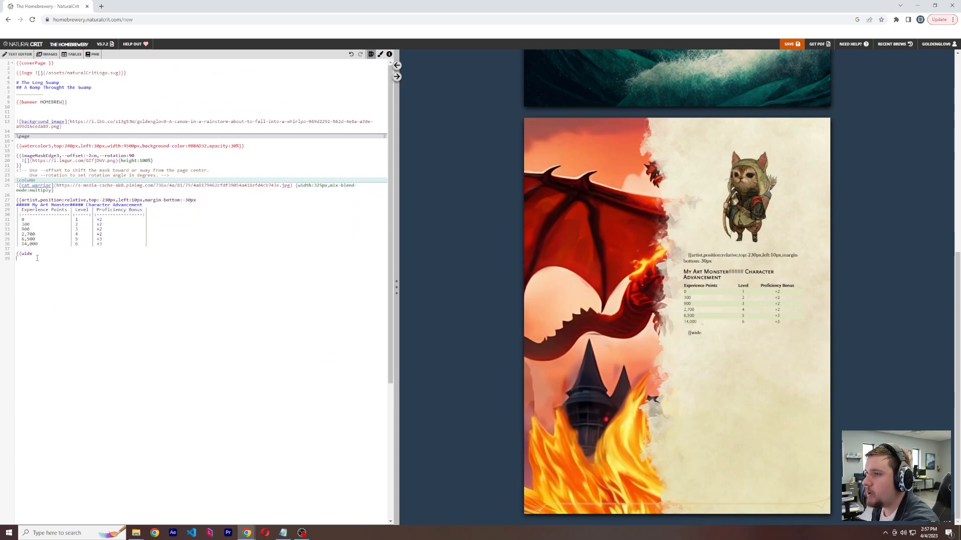
# - Add a copy of the 6,500 experience row at the end of the Character Advancement table
pyautogui.doubleClick(24, 224)
pyautogui.moveTo(104, 256); pyautogui.dragTo(15, 224)
pyautogui.click(180, 251)
pyautogui.moveTo(150, 239); pyautogui.dragTo(4, 239)
pyautogui.hotkey('ctrl', 'c')
pyautogui.click(188, 245)
pyautogui.press('Return')
pyautogui.hotkey('ctrl', 'v')
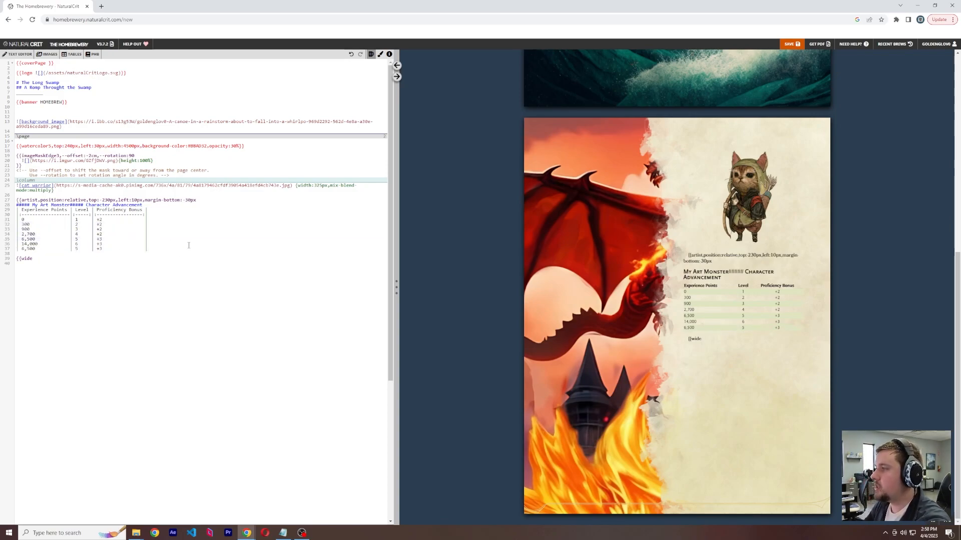
# - Delete the artist credit block and the Character Advancement table below the cat warrior image
pyautogui.moveTo(66, 260); pyautogui.dragTo(18, 195)
pyautogui.press('BackSpace')
# - Insert a Spell snippet and a Note snippet below the cat warrior image
pyautogui.moveTo(75, 54)
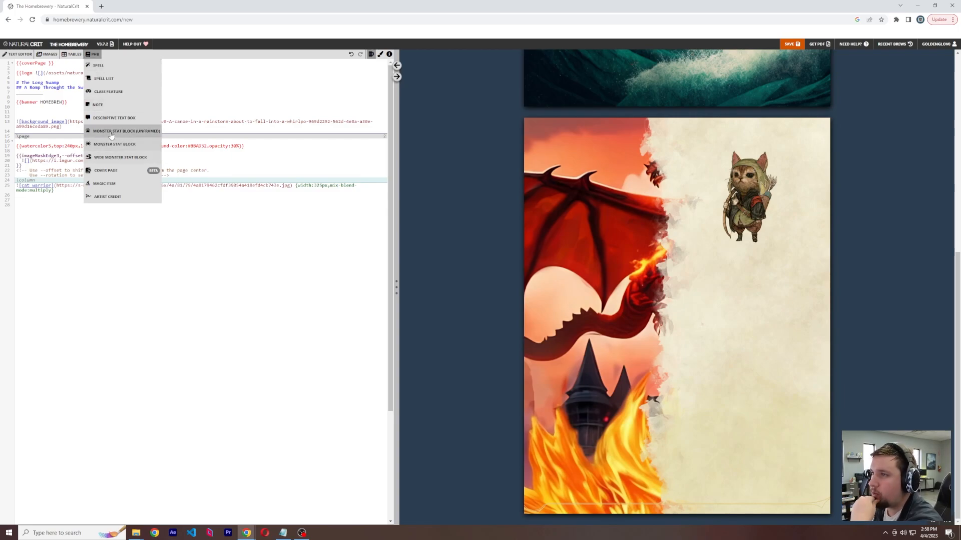
pyautogui.click(100, 65)
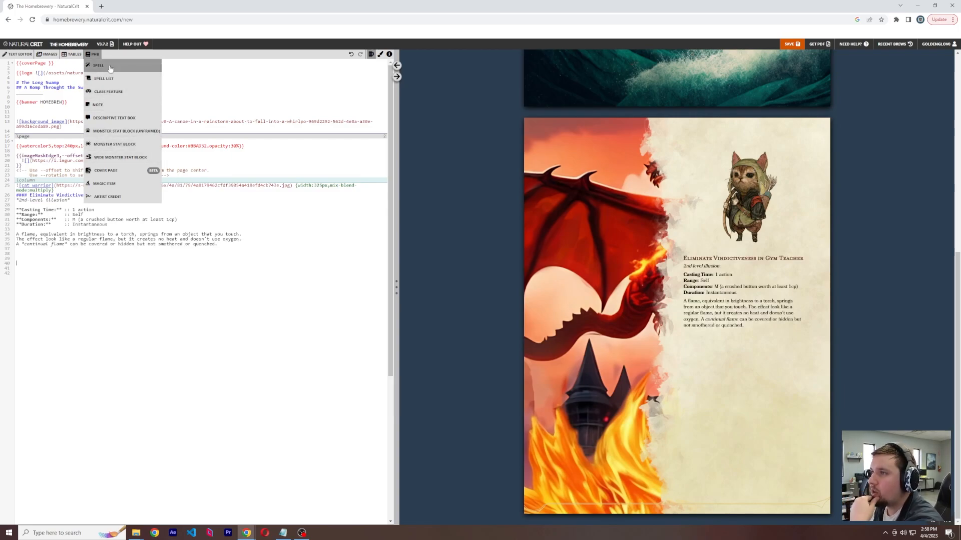
pyautogui.click(98, 104)
# - Try a framed Monster Stat Block and an Artist Credit snippet after the note, undoing each one
pyautogui.click(110, 145)
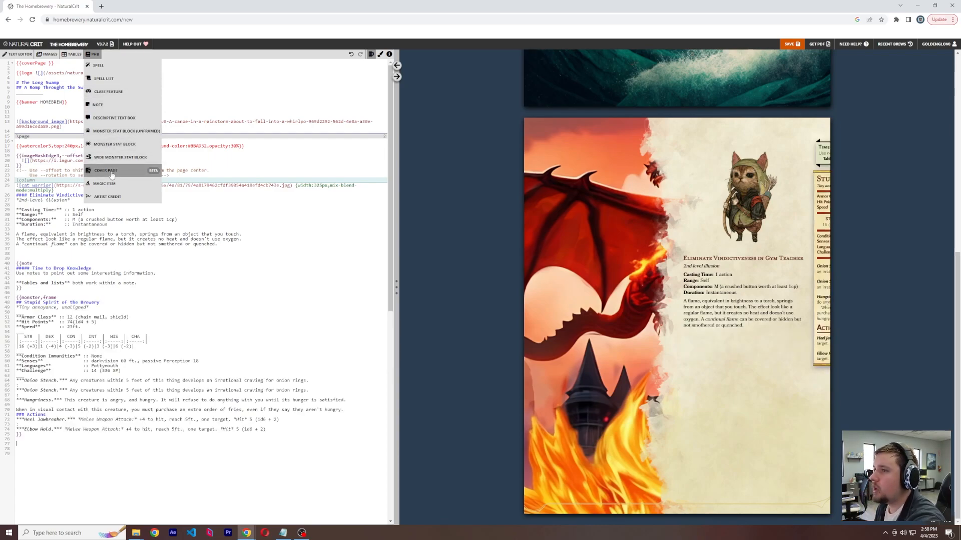
pyautogui.hotkey('ctrl', 'z')
pyautogui.click(111, 197)
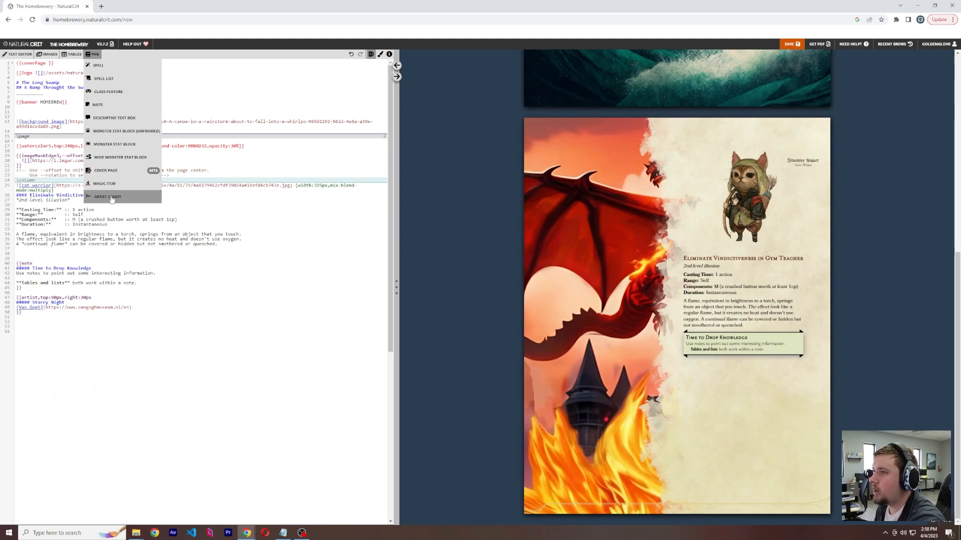
pyautogui.hotkey('ctrl', 'z')
# - Insert a Magic Item snippet below the note
pyautogui.click(113, 185)
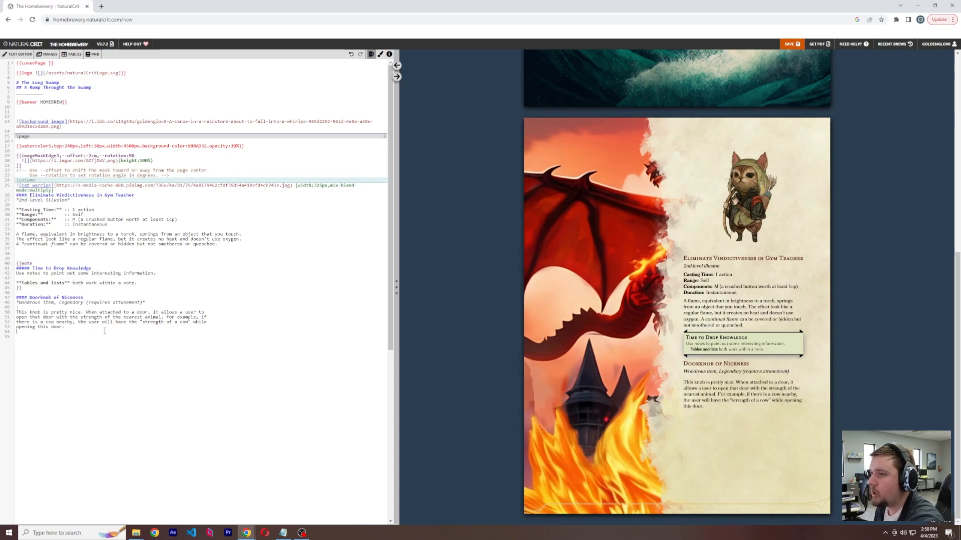
pyautogui.press('Down')
# - Try bold and italic formatting on words in the second line of the magic item description, undoing each change
pyautogui.moveTo(147, 317); pyautogui.dragTo(111, 313)
pyautogui.hotkey('ctrl', 'b')
pyautogui.hotkey('ctrl', 'z')
pyautogui.hotkey('ctrl', 'b')
pyautogui.hotkey('ctrl', 'z')
pyautogui.hotkey('ctrl', 'i')
pyautogui.hotkey('ctrl', 'z')
pyautogui.click(91, 327)
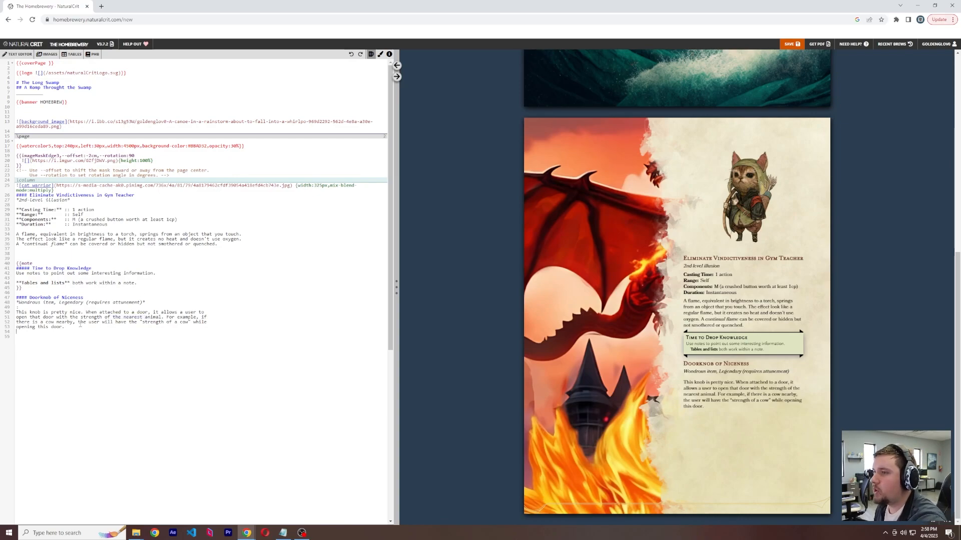
# - Try bold formatting on the word "door" at the end of the magic item description, and undo it
pyautogui.moveTo(63, 331); pyautogui.dragTo(50, 327)
pyautogui.click(50, 327)
pyautogui.doubleClick(53, 328)
pyautogui.hotkey('ctrl', 'b')
pyautogui.click(56, 329)
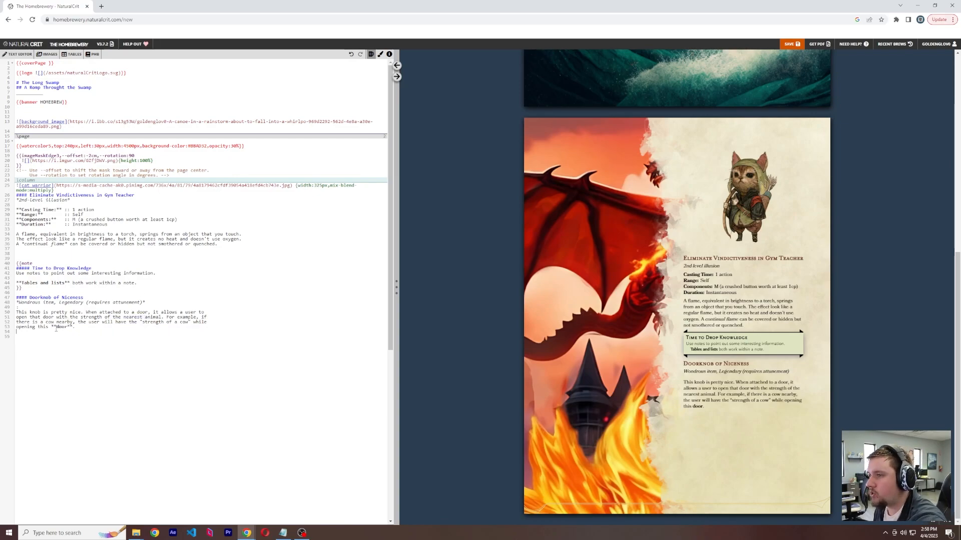
pyautogui.hotkey('ctrl', 'z')
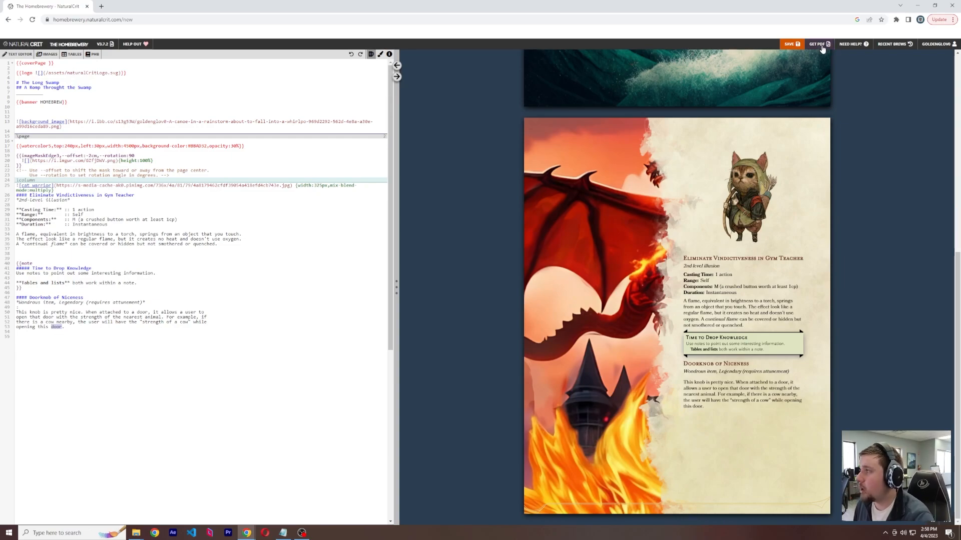
# - Go to the account's list of brews and open "The Whirling Wadepool" for editing
pyautogui.click(926, 56)
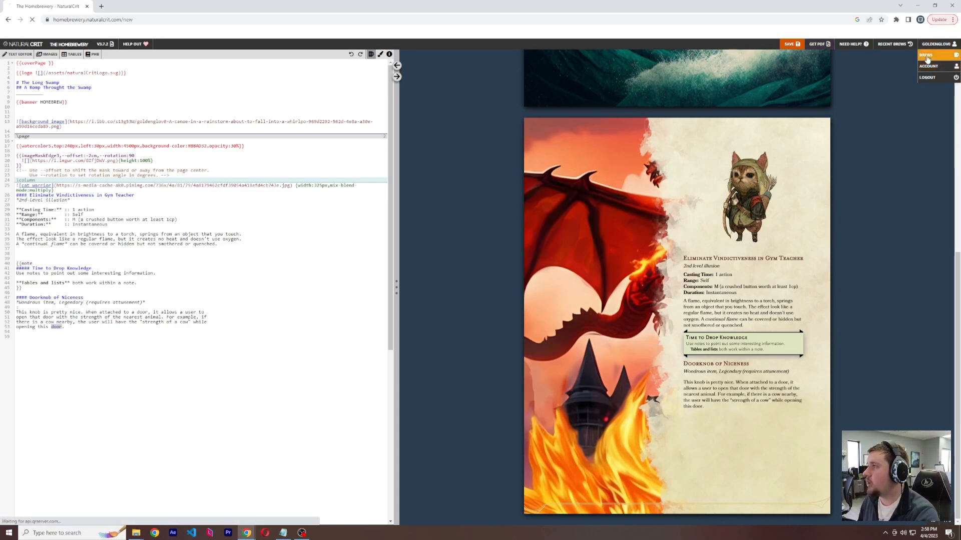
pyautogui.moveTo(561, 145)
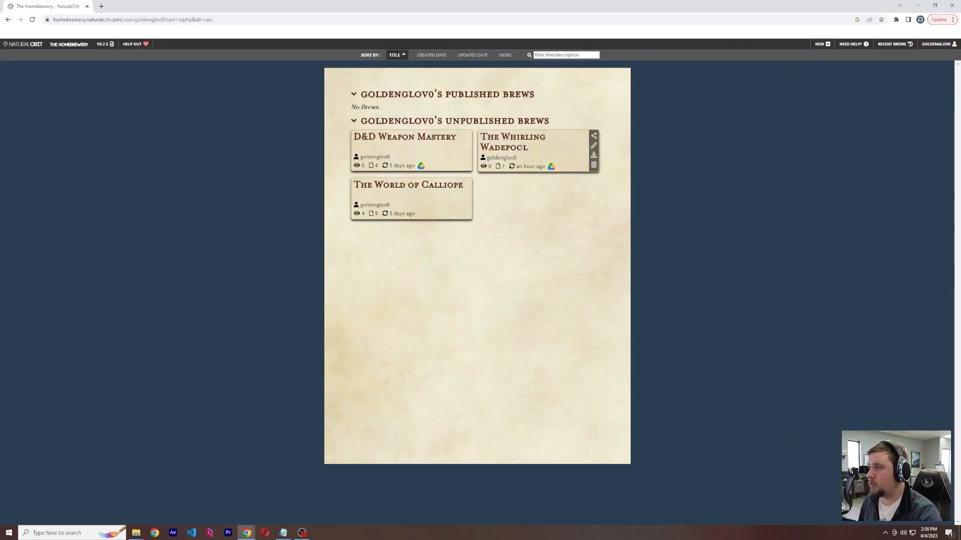
pyautogui.click(594, 146)
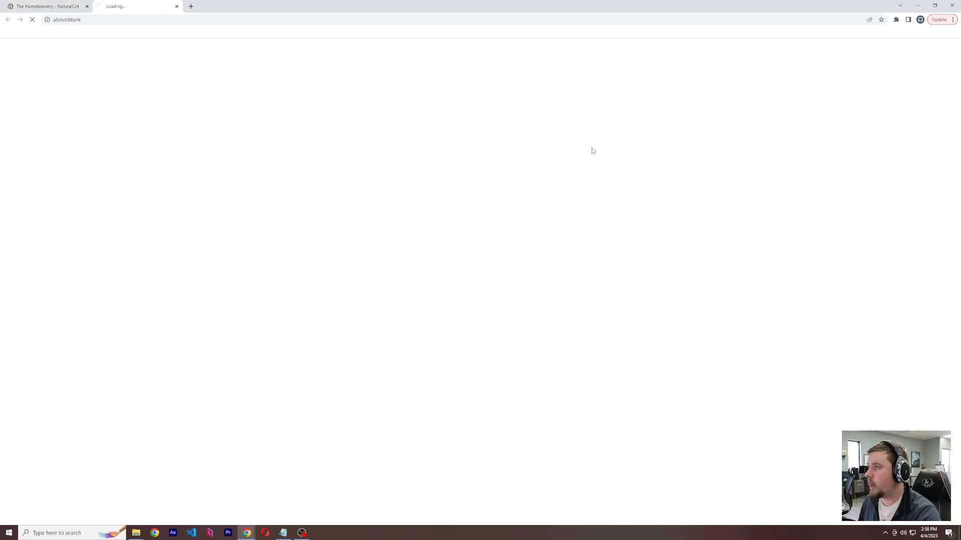
# - Look through the preview pages of The Whirling Wadepool down to the Wreck of the Golden Thread and back up
pyautogui.scroll(-15, 480, 165)
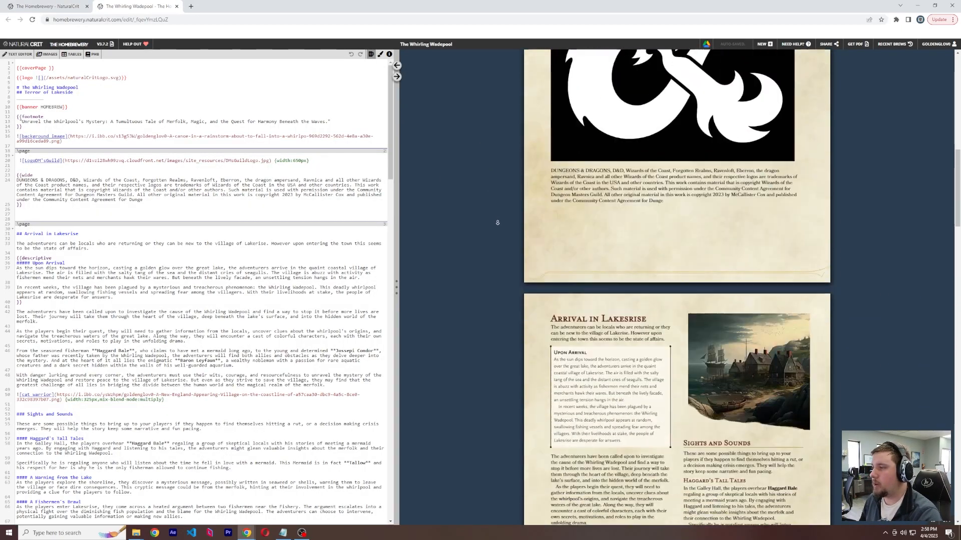
pyautogui.scroll(-15, 489, 178)
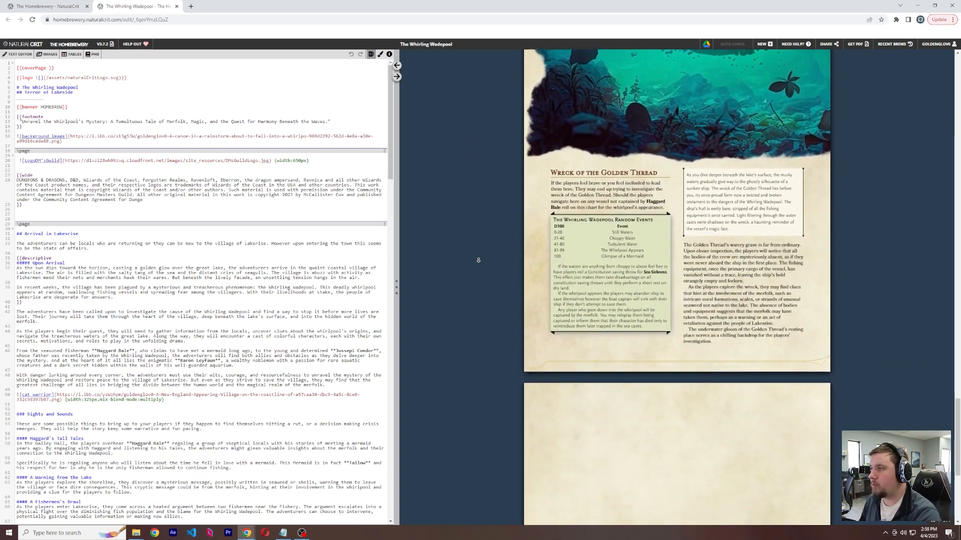
pyautogui.scroll(1, 479, 260)
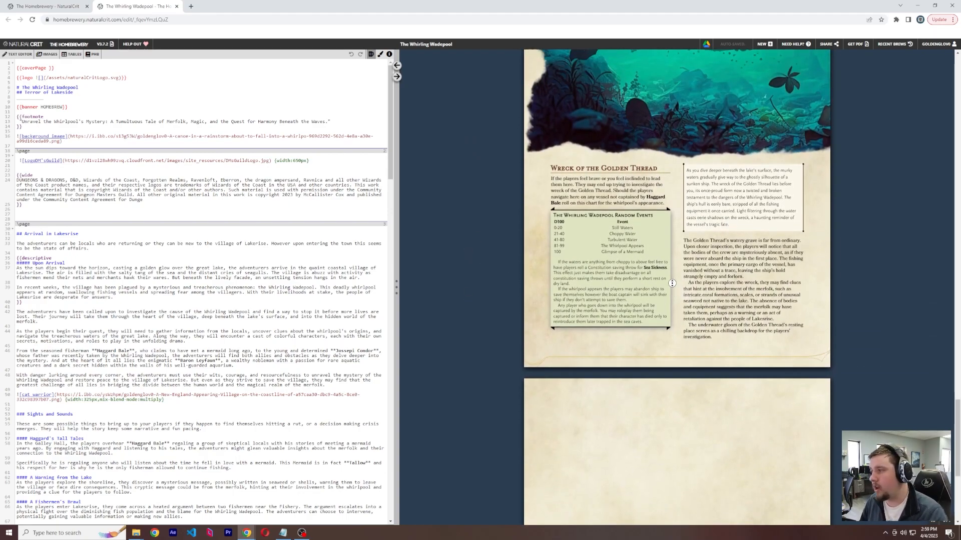
pyautogui.scroll(9, 675, 300)
pyautogui.scroll(20, 775, 318)
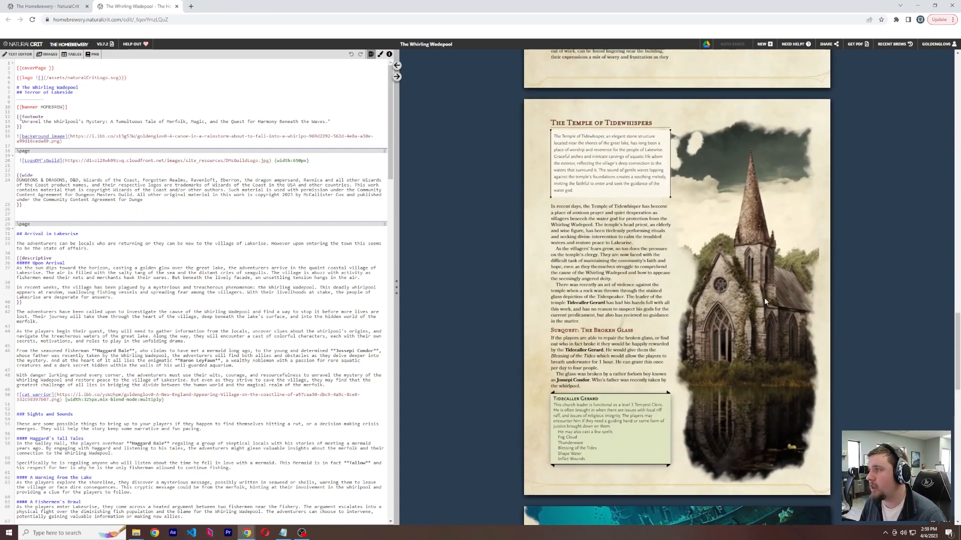
pyautogui.scroll(12, 707, 299)
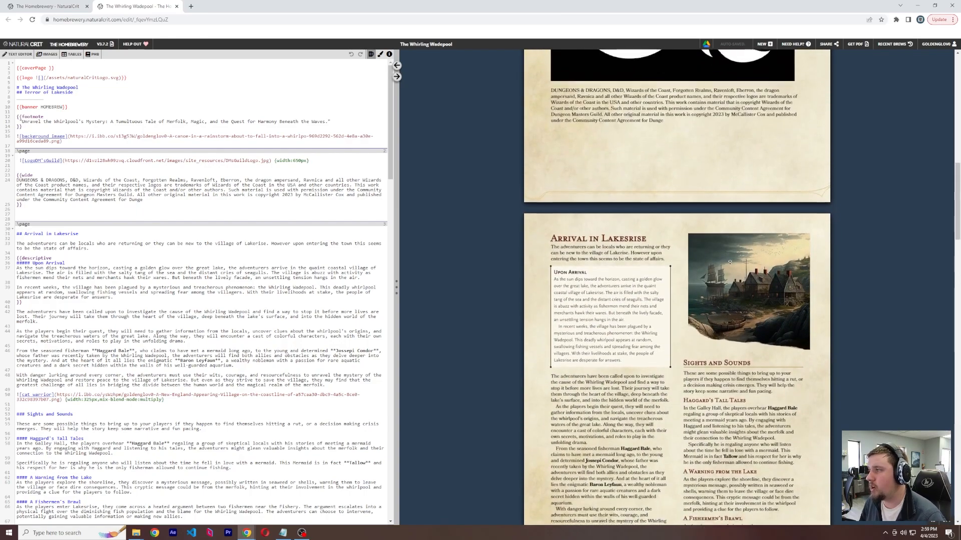
# - Examine the Guild logo page with its copyright notice and compare it with the cover page
pyautogui.scroll(-6, 699, 290)
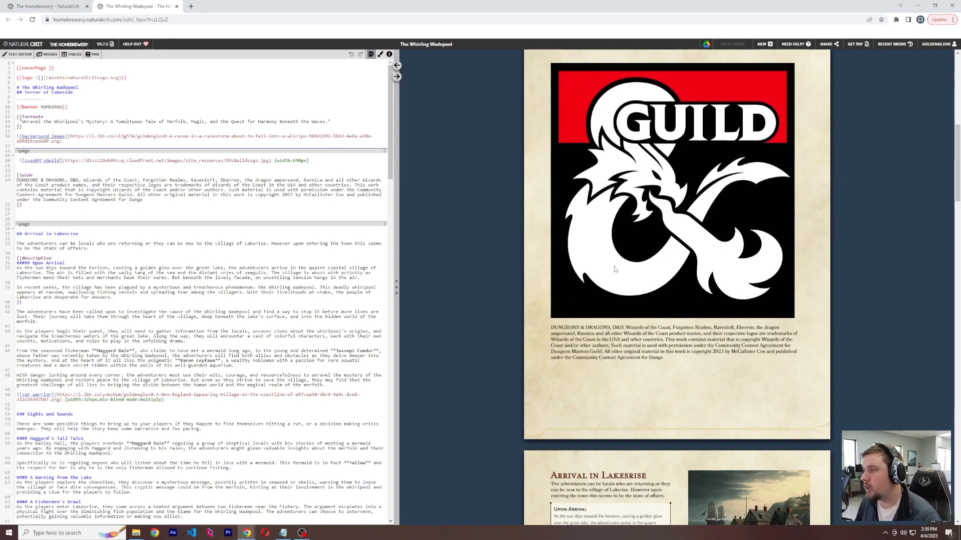
pyautogui.moveTo(669, 361); pyautogui.dragTo(523, 329)
pyautogui.click(673, 372)
pyautogui.scroll(3, 666, 365)
pyautogui.scroll(-2, 686, 397)
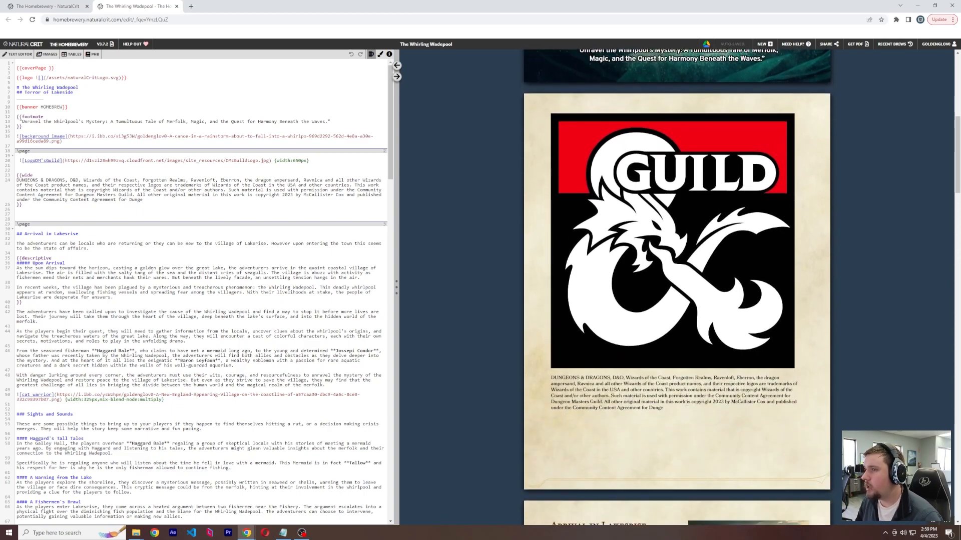
pyautogui.scroll(7, 667, 361)
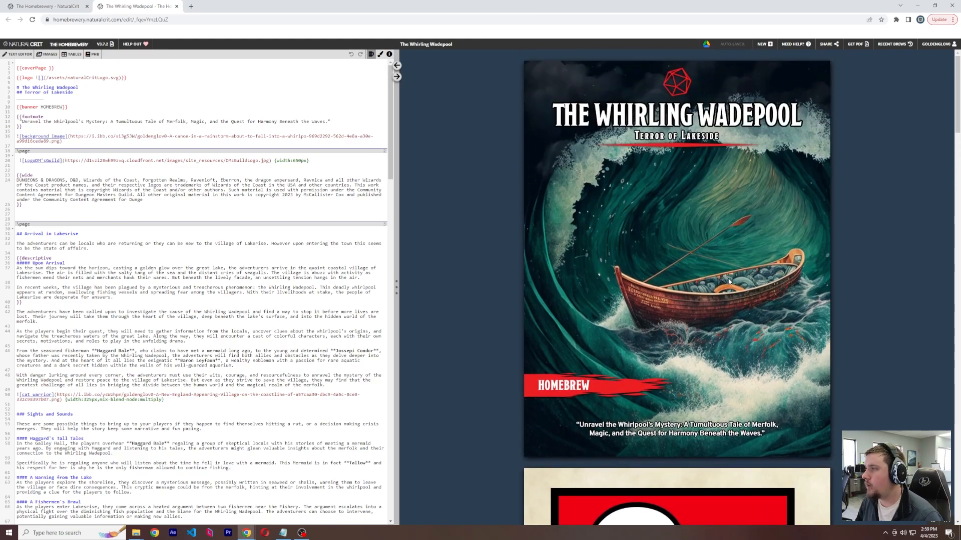
pyautogui.scroll(-6, 621, 269)
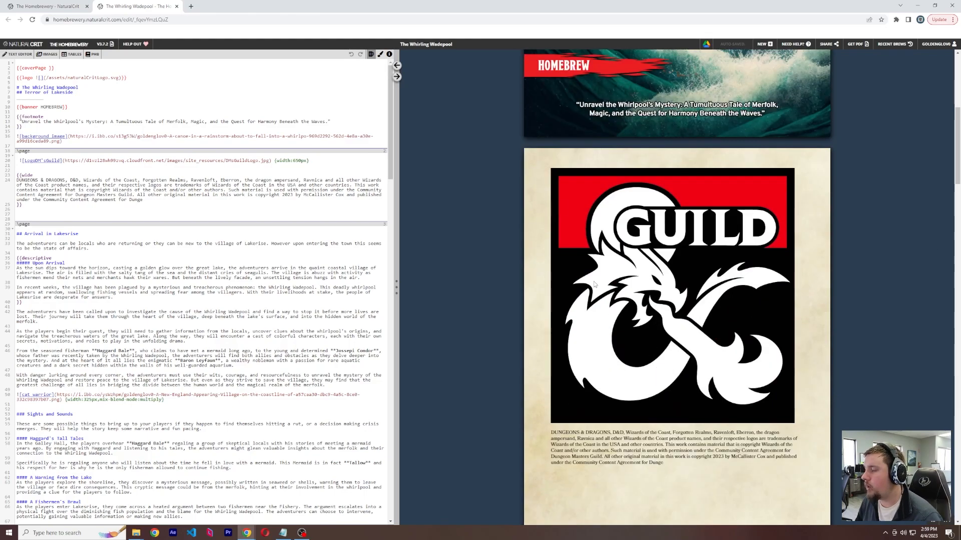
pyautogui.scroll(6, 672, 233)
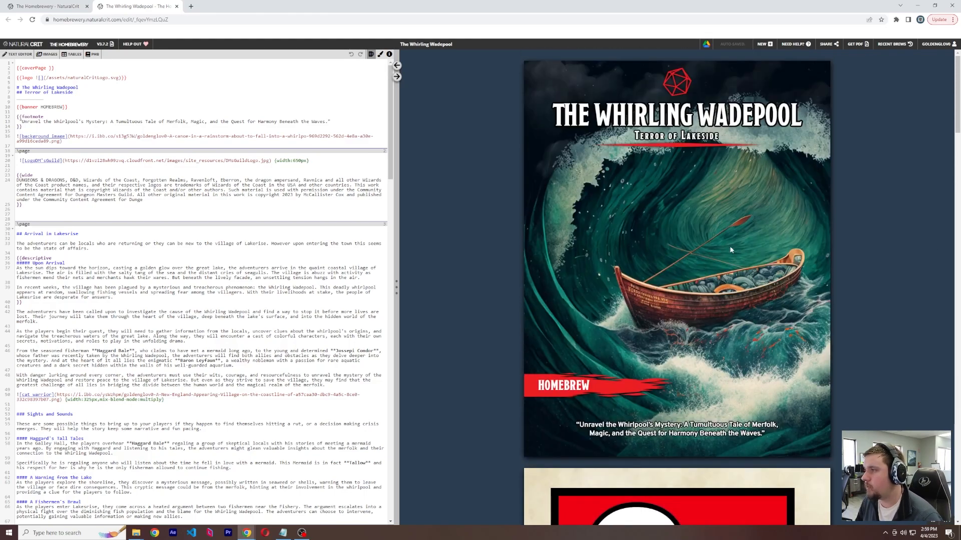
# - Review the layout of the Arrival in Lakesrise page, including its descriptive box and village image
pyautogui.scroll(-10, 699, 247)
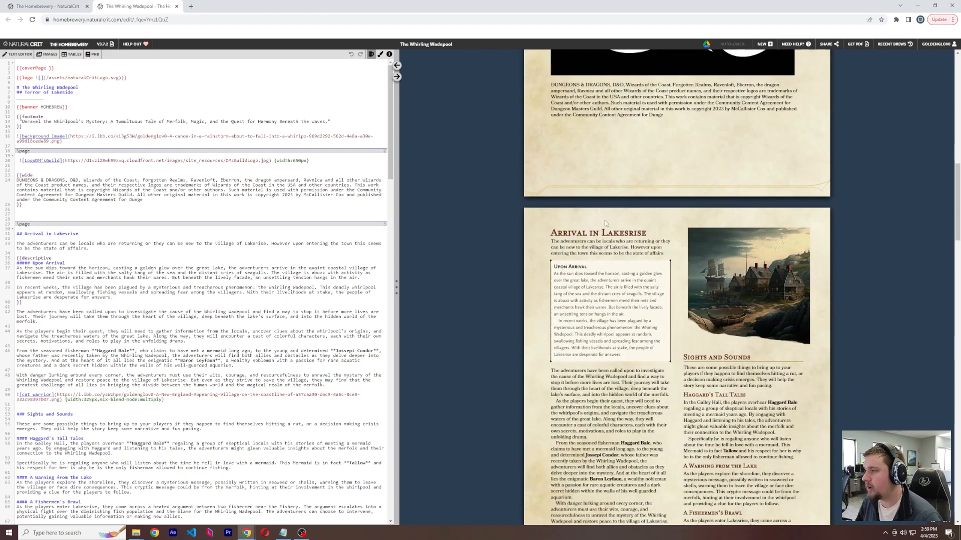
pyautogui.scroll(-5, 605, 223)
pyautogui.scroll(3, 590, 250)
pyautogui.scroll(-1, 580, 270)
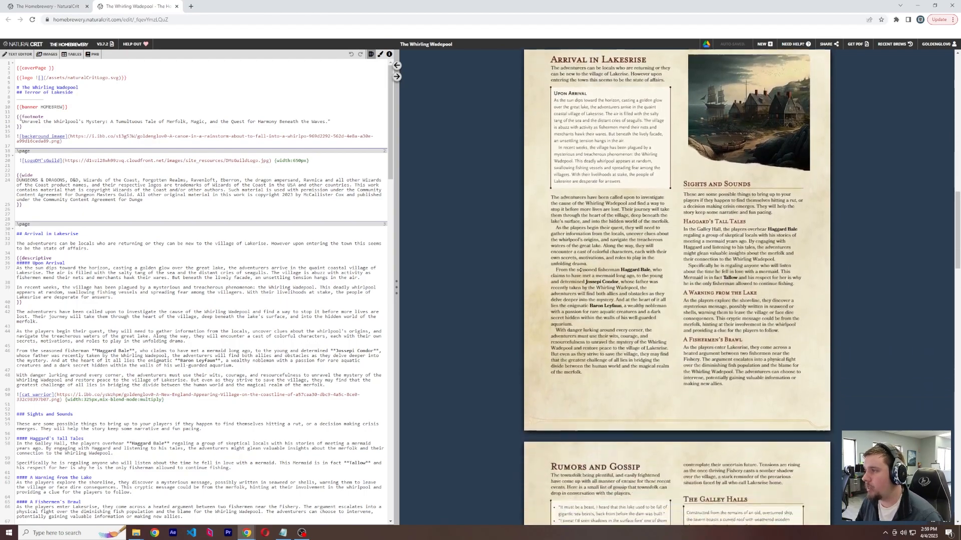
pyautogui.scroll(-6, 580, 270)
# - Examine the Wreck of the Golden Thread page, its underwater edge image and the random events table inside the note
pyautogui.scroll(-20, 627, 305)
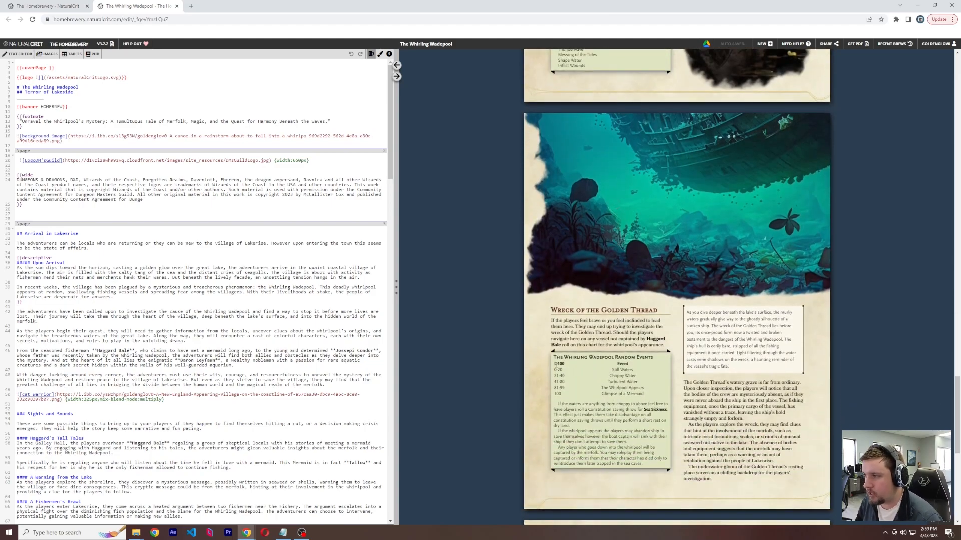
pyautogui.click(581, 369)
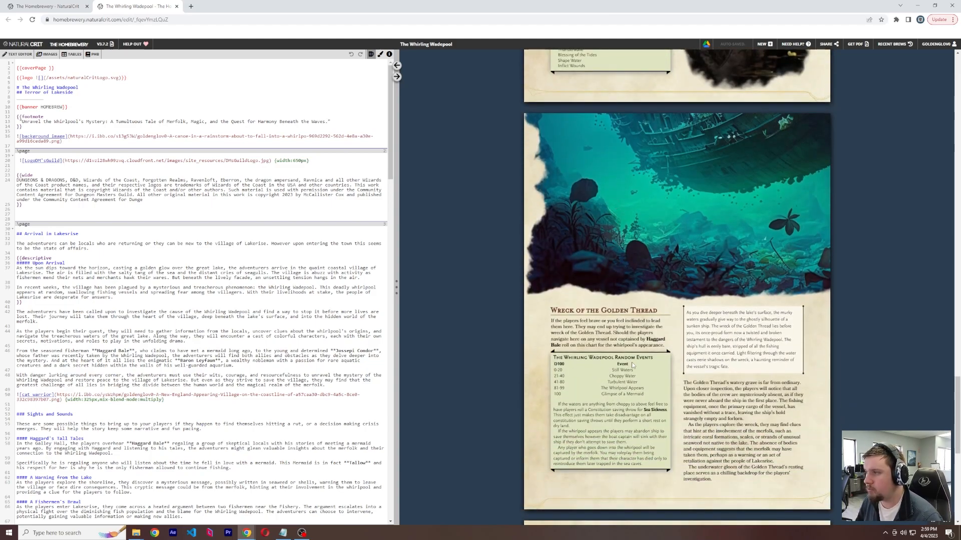
pyautogui.moveTo(554, 359); pyautogui.dragTo(614, 415)
pyautogui.click(621, 400)
pyautogui.middleClick(627, 335)
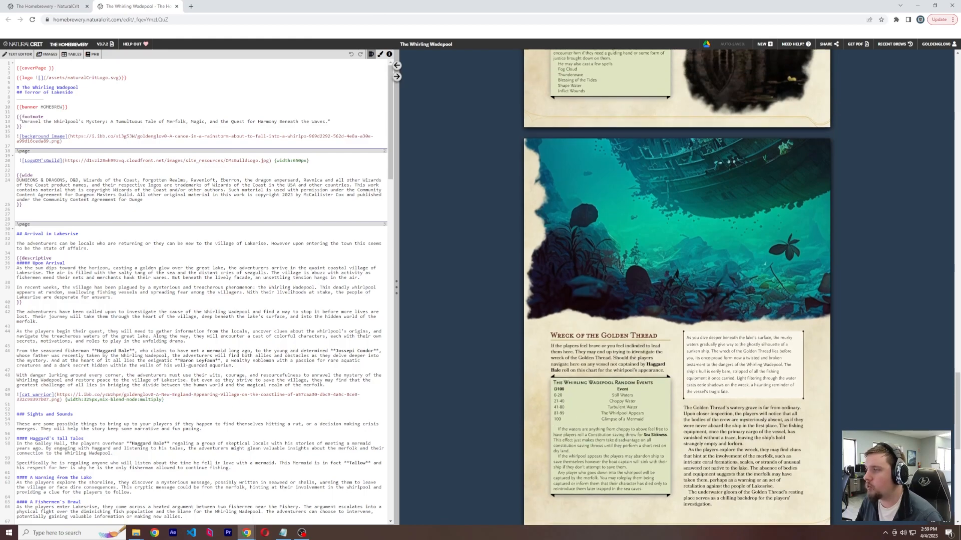
pyautogui.middleClick(615, 274)
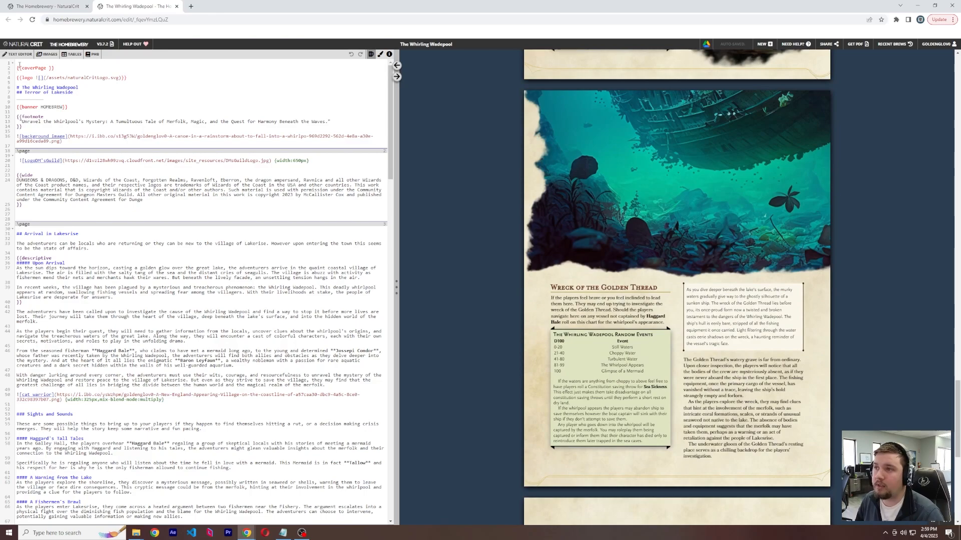